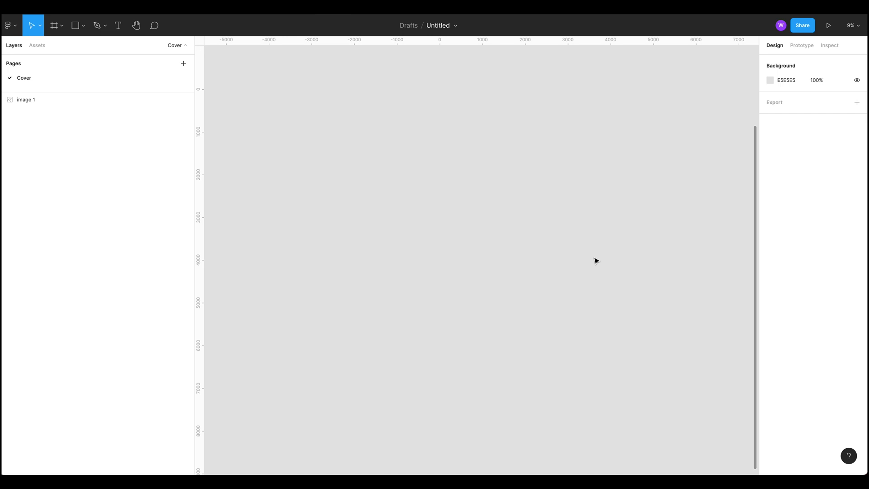
# Draw a frame about 3363 × 1842 in the empty canvas area below the cover-size reference image.
pyautogui.scroll(5, 425, 226)
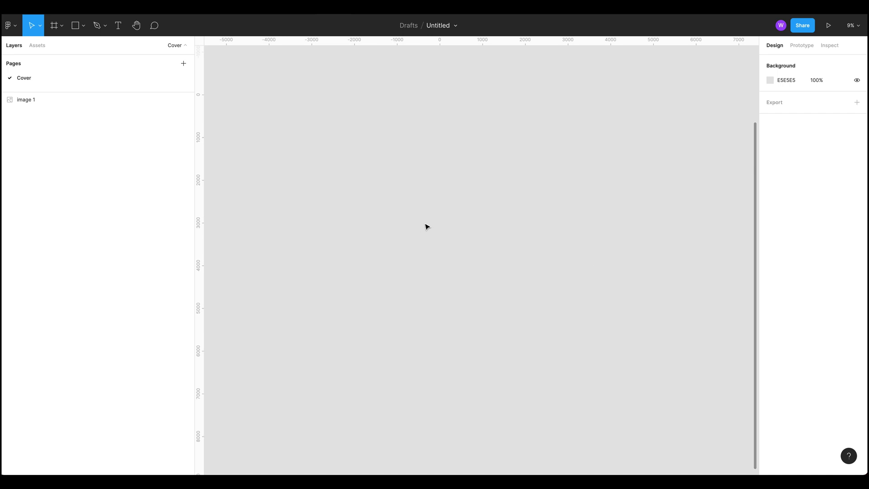
pyautogui.scroll(2, 425, 225)
pyautogui.scroll(5, 439, 131)
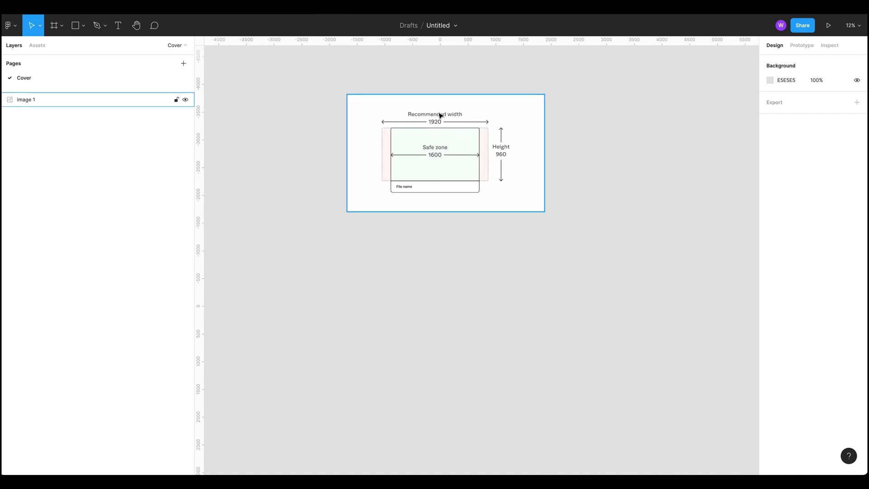
pyautogui.scroll(-3, 471, 161)
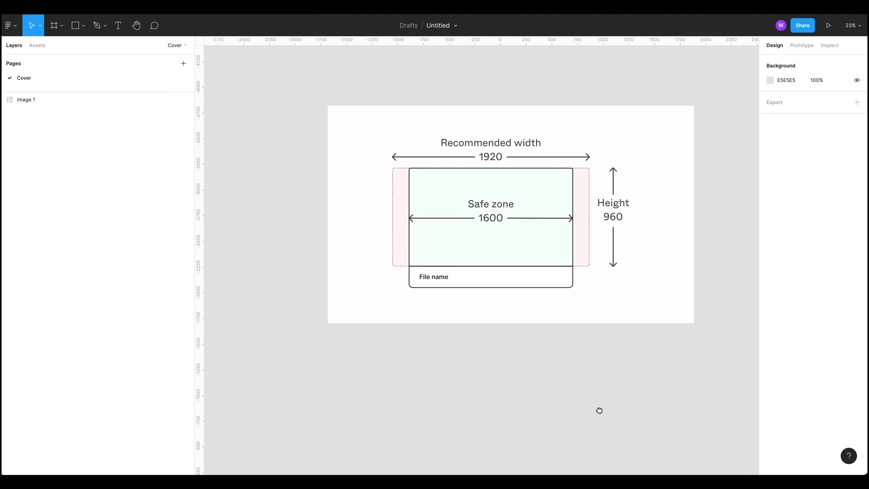
pyautogui.moveTo(599, 409); pyautogui.dragTo(510, 321)
pyautogui.scroll(-3, 581, 392)
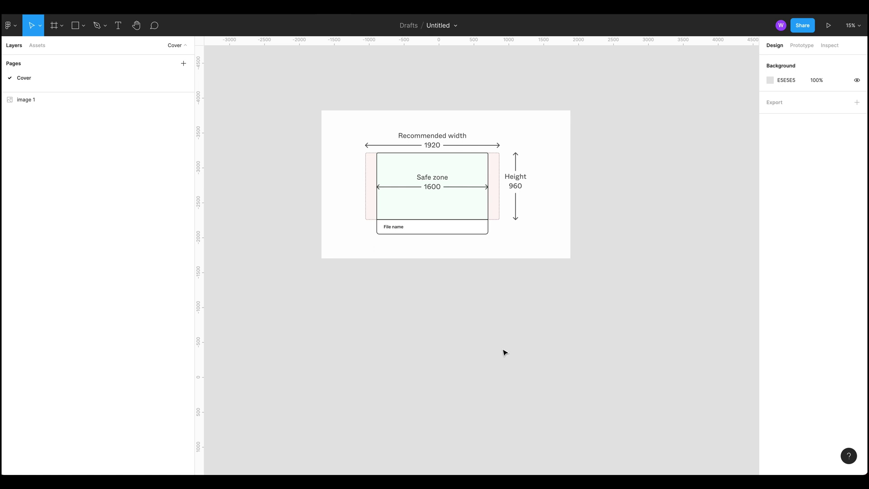
pyautogui.press('f')
pyautogui.moveTo(335, 303); pyautogui.dragTo(570, 433)
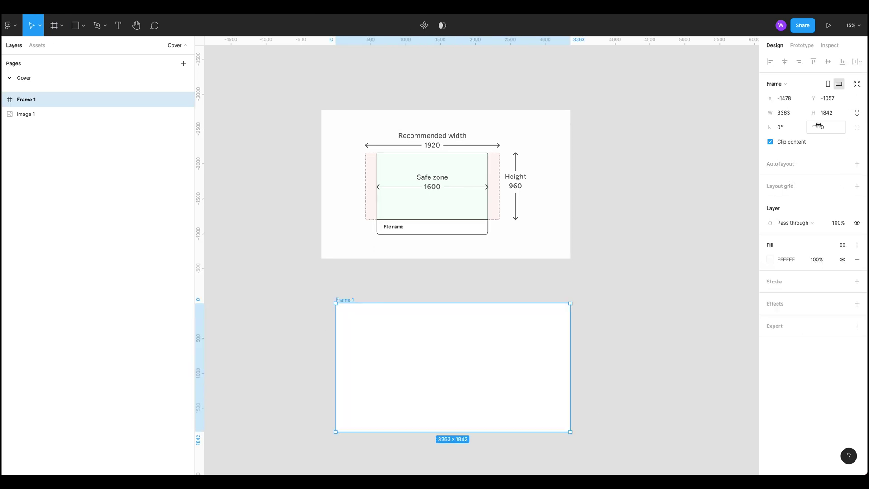
# Set the new frame's width to 1920 and its height to 960.
pyautogui.click(783, 113)
pyautogui.write('1920')
pyautogui.press('Tab')
pyautogui.write('960')
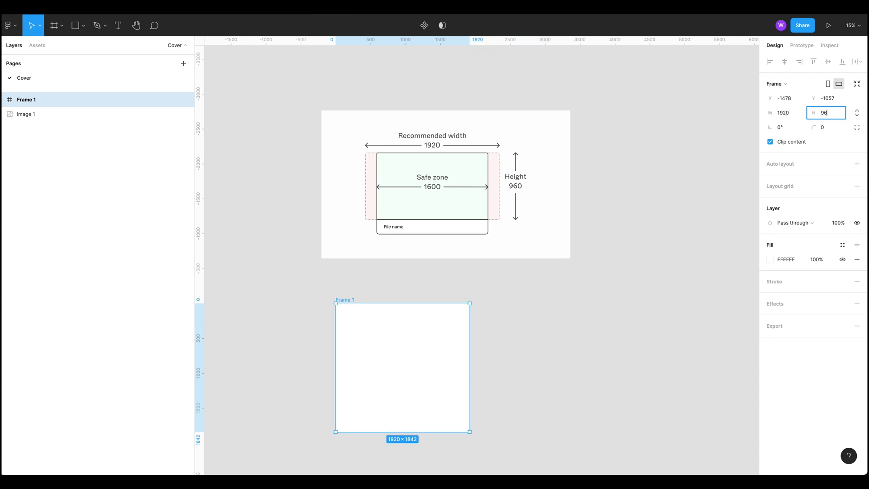
pyautogui.press('Return')
pyautogui.click(547, 344)
# Rename the 1920 × 960 frame as Cover.
pyautogui.moveTo(547, 343); pyautogui.dragTo(590, 289)
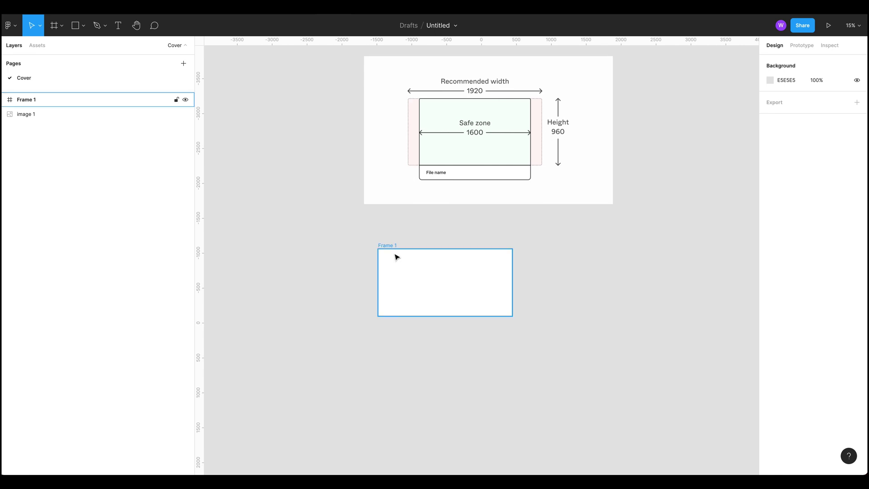
pyautogui.click(390, 246)
pyautogui.doubleClick(23, 100)
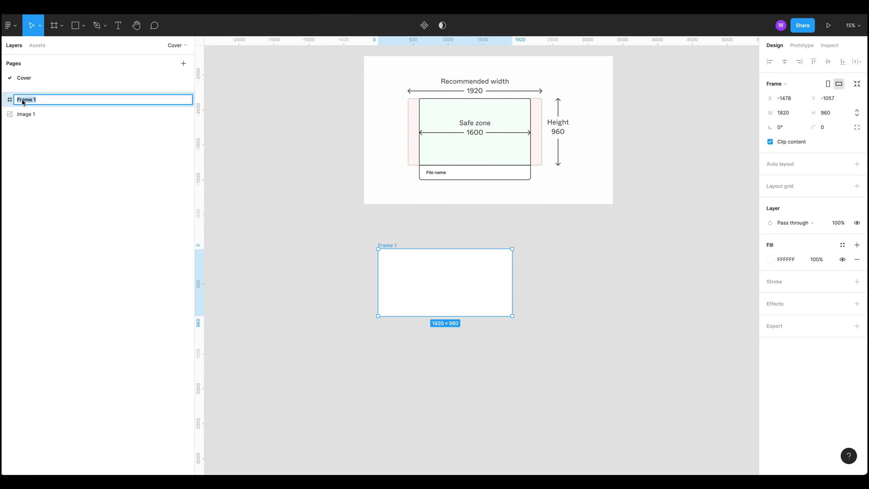
pyautogui.write('Cover')
pyautogui.press('Return')
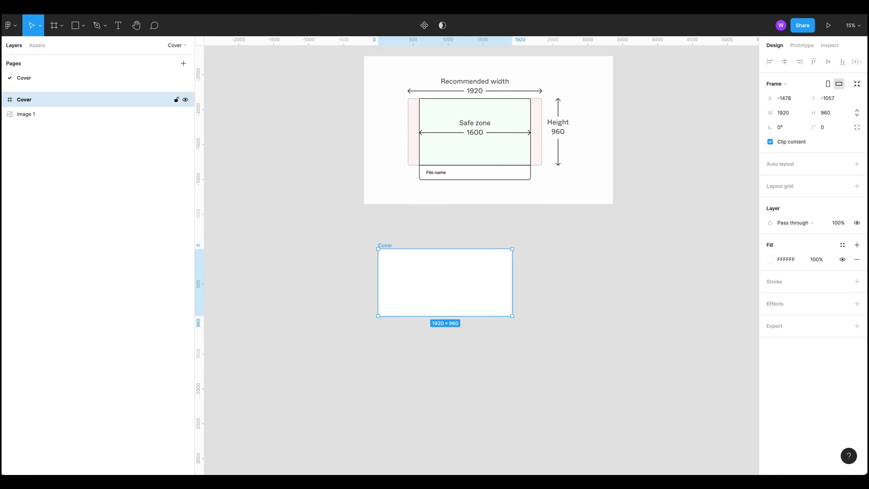
pyautogui.click(601, 285)
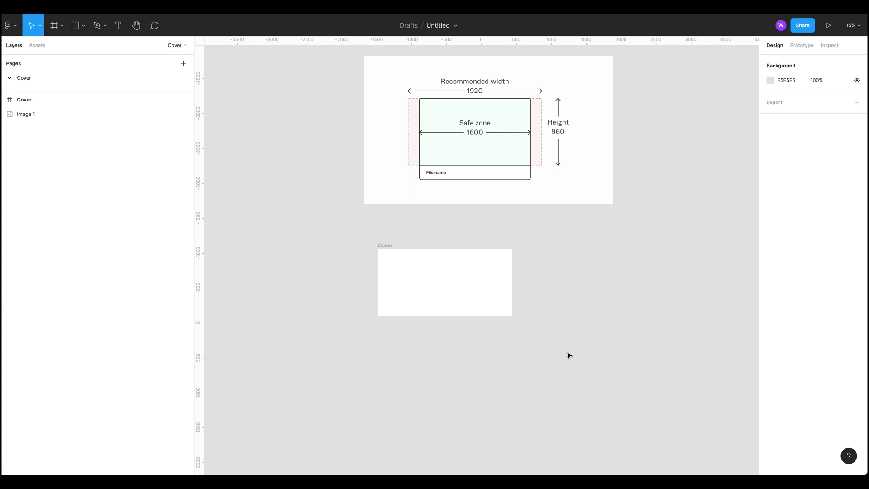
# Draw a rectangle spanning the Cover frame's full 960 height and set its width to 1600.
pyautogui.press('r')
pyautogui.moveTo(408, 260)
pyautogui.mouseDown()
pyautogui.moveTo(422, 284)
pyautogui.moveTo(476, 299)
pyautogui.moveTo(445, 281)
pyautogui.moveTo(440, 316)
pyautogui.mouseUp()
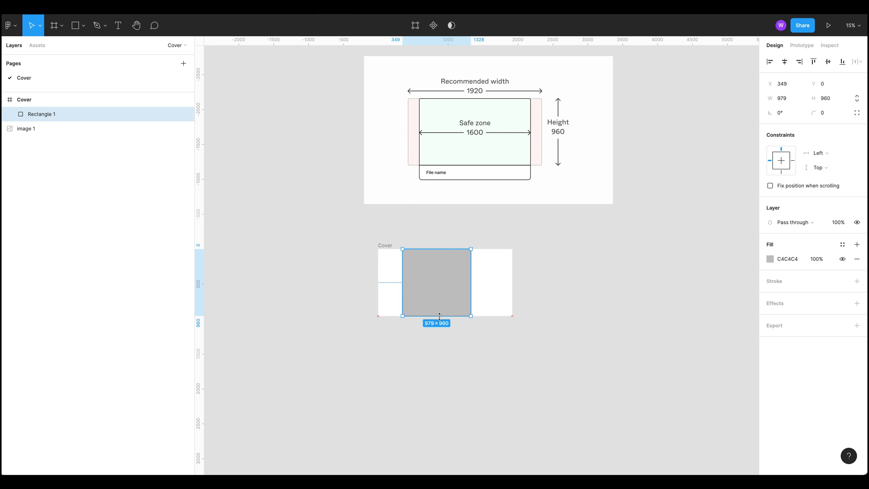
pyautogui.click(780, 98)
pyautogui.write('1600')
pyautogui.press('Return')
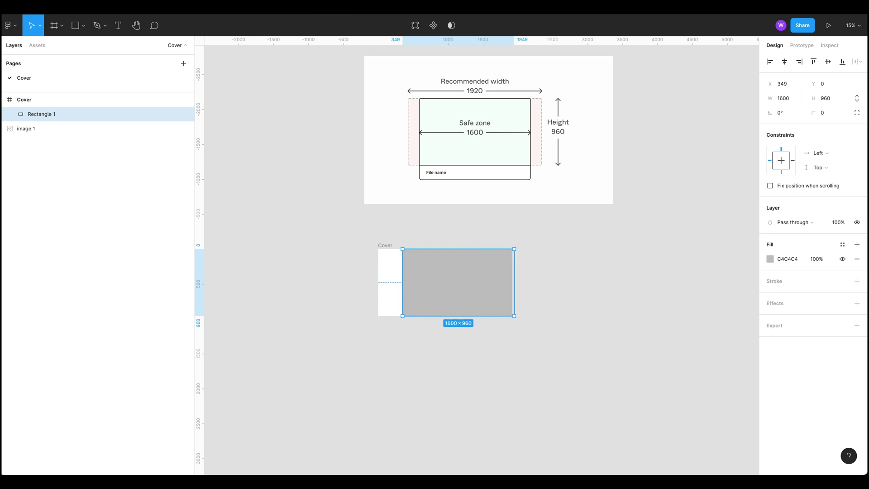
# Center the 1600-wide rectangle horizontally within the Cover frame.
pyautogui.moveTo(481, 273); pyautogui.dragTo(459, 273)
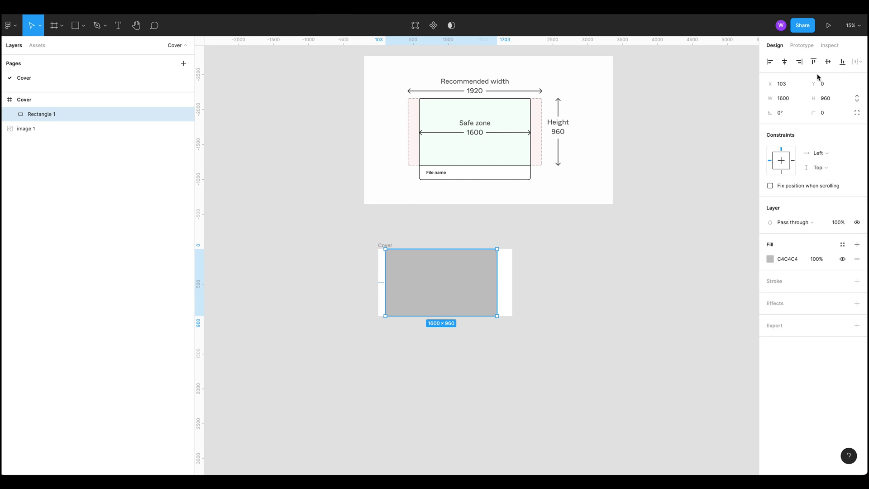
pyautogui.click(784, 62)
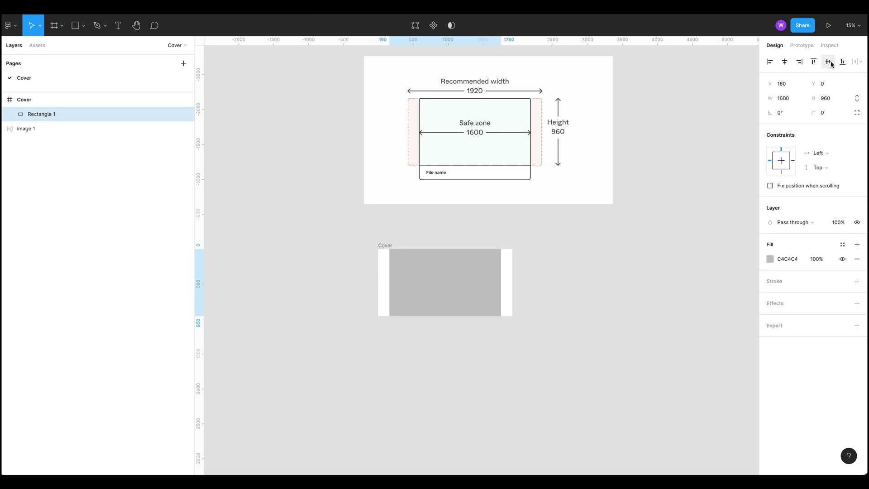
pyautogui.click(601, 301)
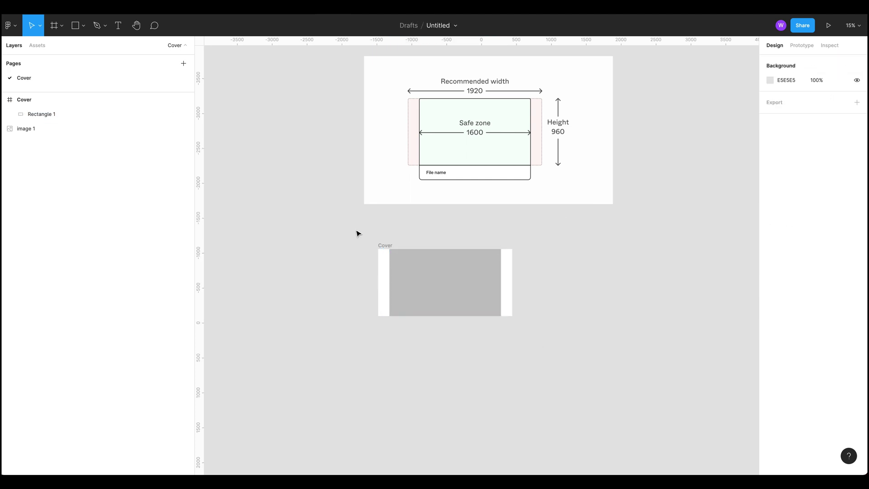
# Place vertical guides on the Cover frame along both side edges of the gray rectangle, and toggle the rulers off and back on.
pyautogui.click(380, 246)
pyautogui.moveTo(199, 277); pyautogui.dragTo(388, 266)
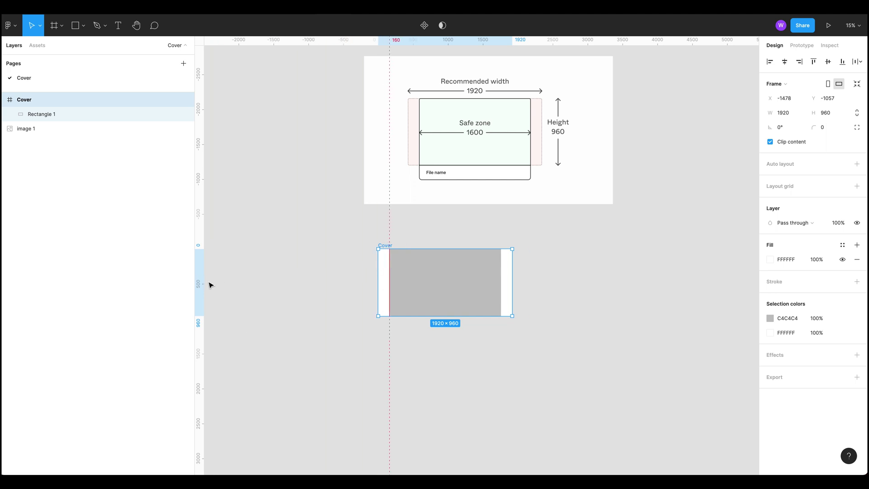
pyautogui.moveTo(200, 284); pyautogui.dragTo(498, 299)
pyautogui.click(281, 262)
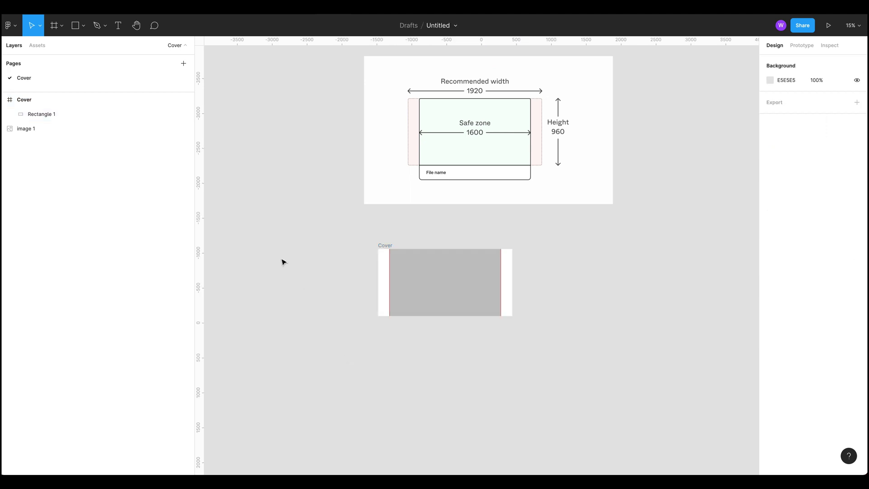
pyautogui.hotkey('shift', 'r')
pyautogui.hotkey('shift', 'r')
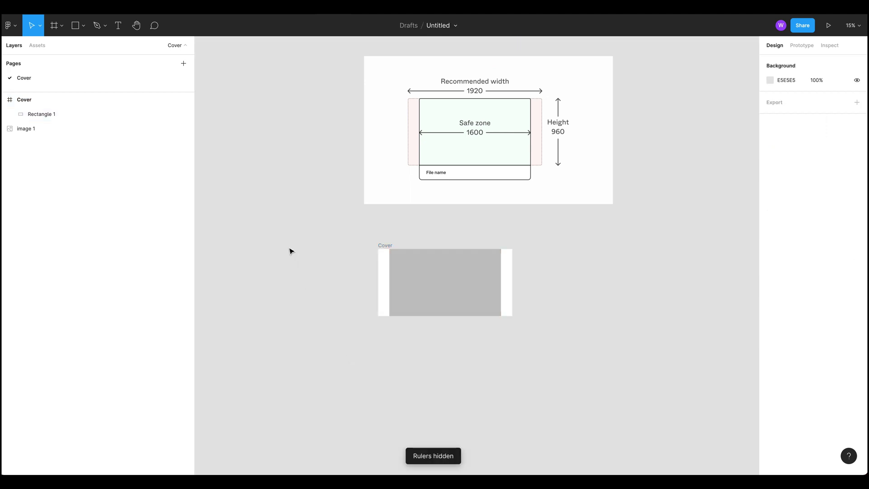
# Delete the gray rectangle from the Cover frame and the cover-size reference image above it.
pyautogui.click(417, 289)
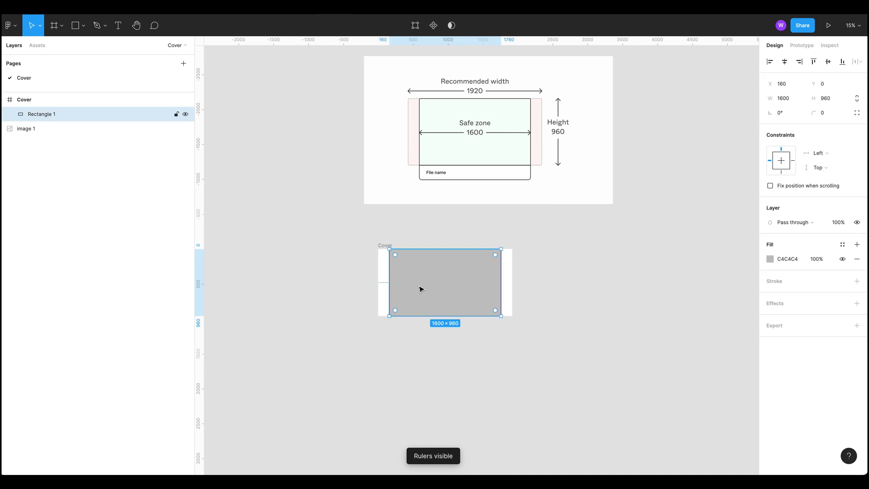
pyautogui.press('Delete')
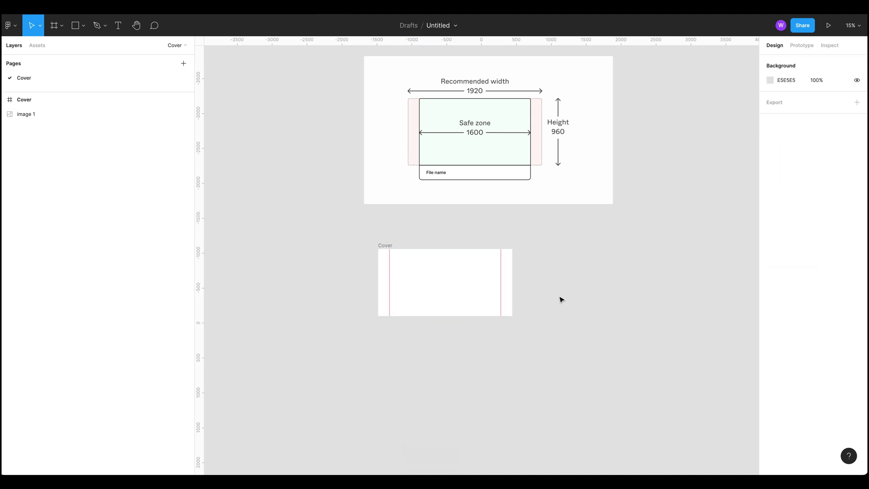
pyautogui.moveTo(566, 277); pyautogui.dragTo(595, 284)
pyautogui.click(550, 161)
pyautogui.press('Delete')
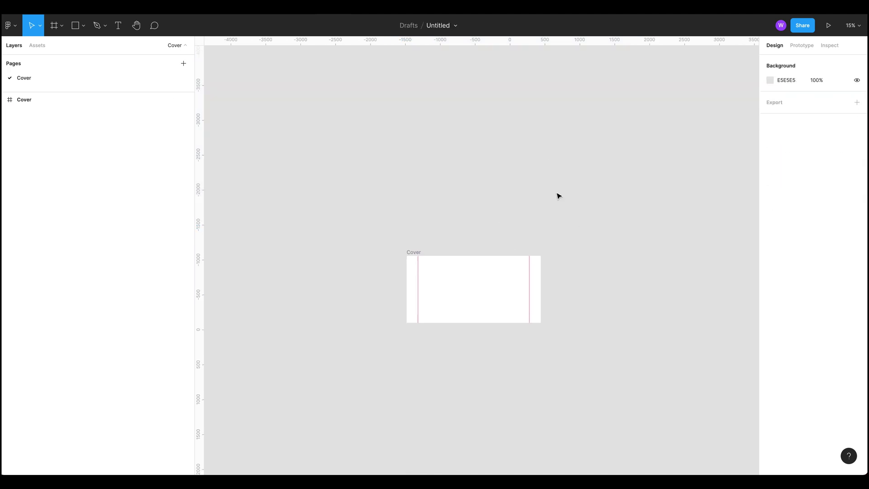
pyautogui.click(470, 284)
pyautogui.scroll(5, 470, 284)
pyautogui.scroll(-5, 471, 284)
pyautogui.click(601, 384)
pyautogui.moveTo(629, 389); pyautogui.dragTo(638, 346)
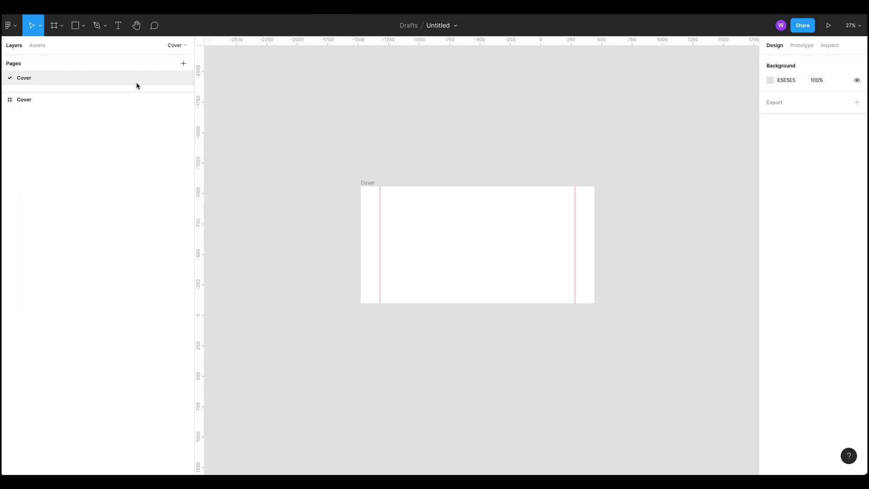
# Add a new page after Cover and name it Design.
pyautogui.click(180, 66)
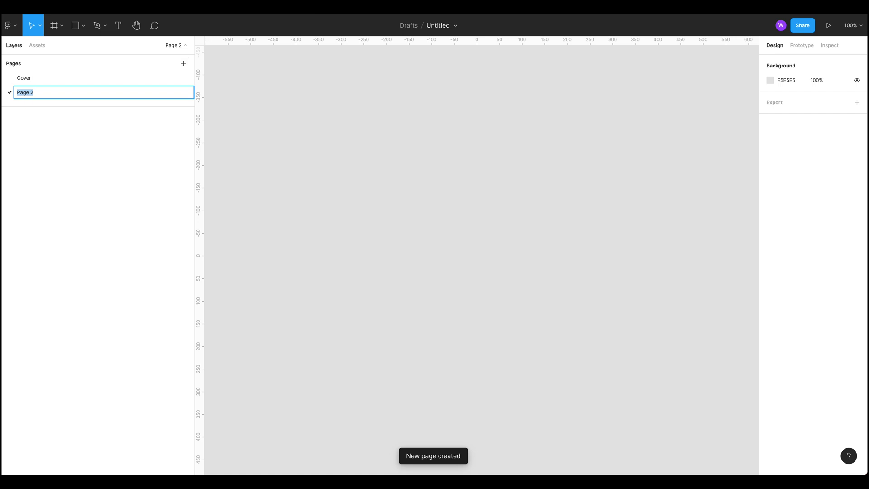
pyautogui.press('Return')
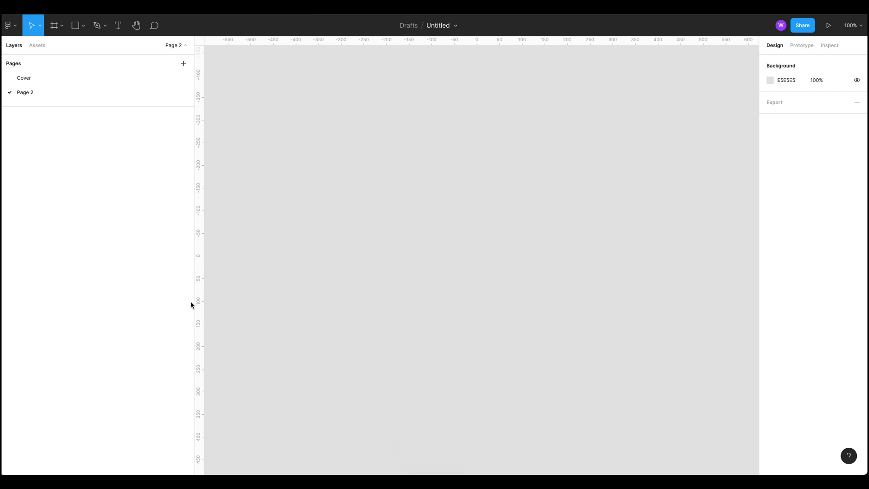
pyautogui.doubleClick(23, 94)
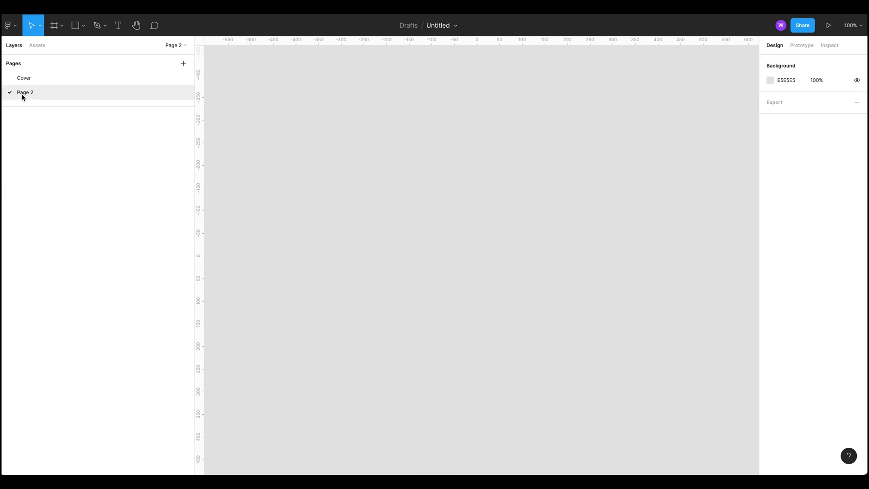
pyautogui.write('Design')
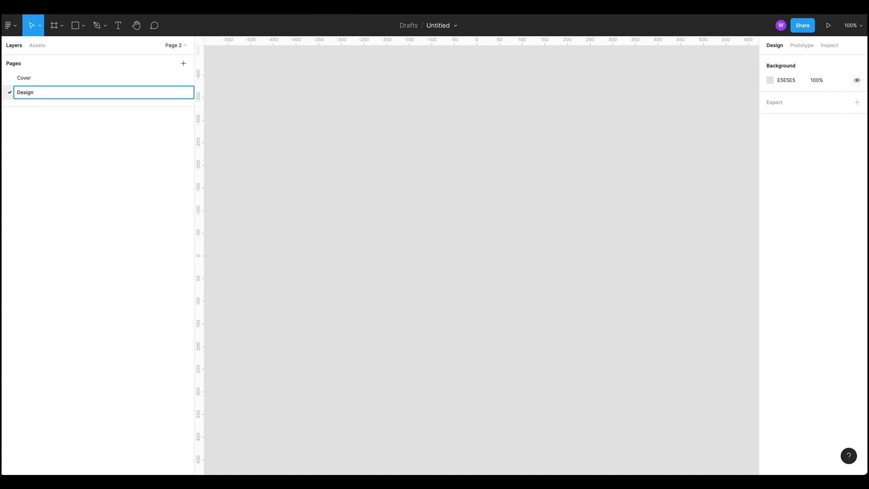
pyautogui.press('Return')
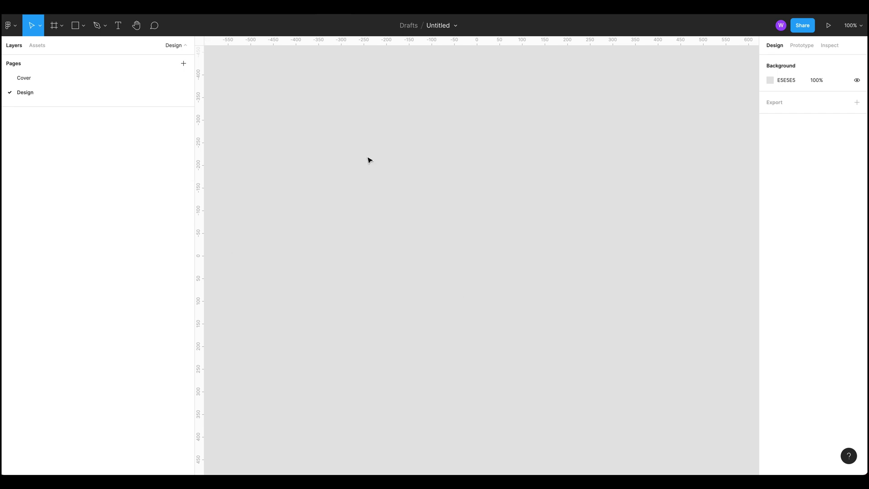
# Add a third page named Handoff.
pyautogui.click(183, 65)
pyautogui.write('H')
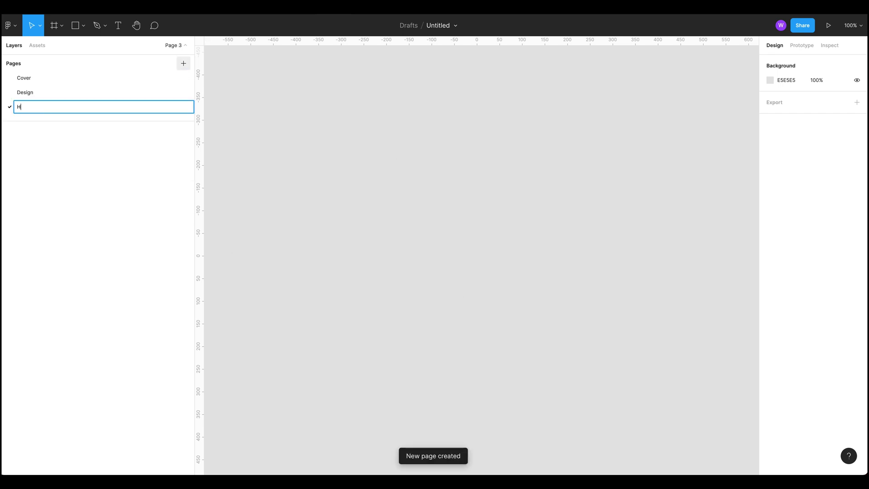
pyautogui.write('andoff')
pyautogui.press('Return')
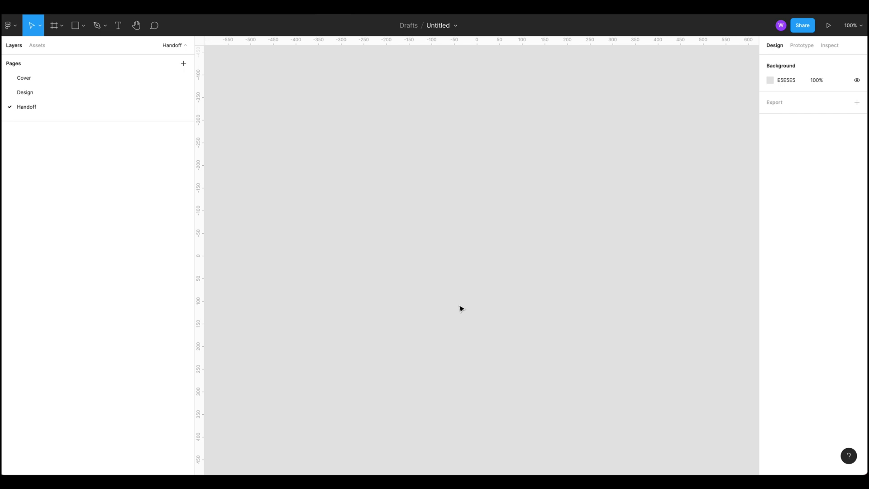
# Add a fourth page named Prototypes.
pyautogui.click(183, 63)
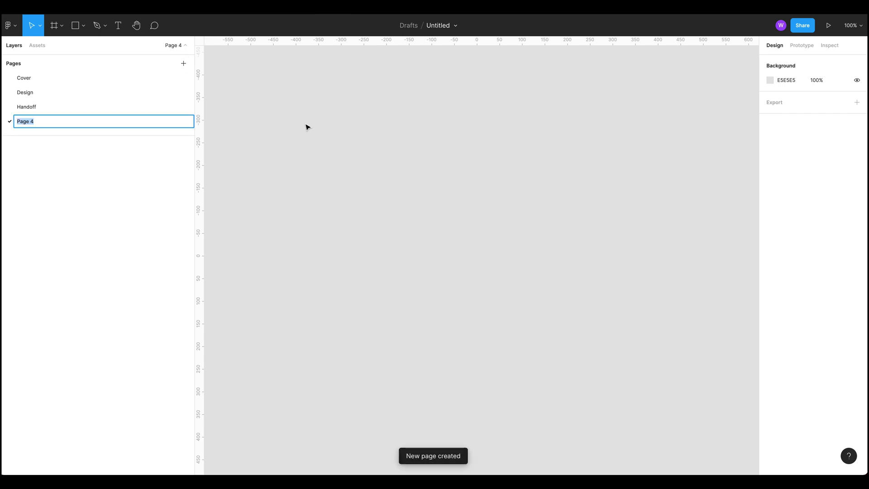
pyautogui.write('Or')
pyautogui.press('BackSpace')
pyautogui.write('Prototypes')
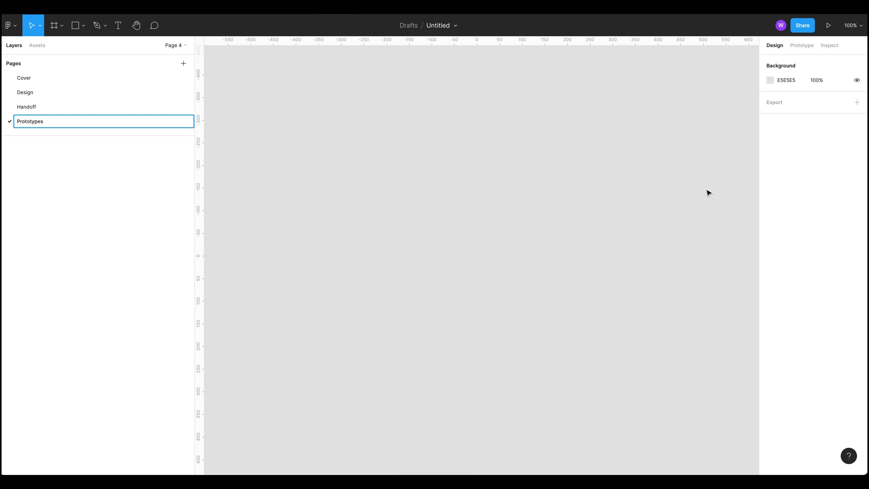
pyautogui.press('Return')
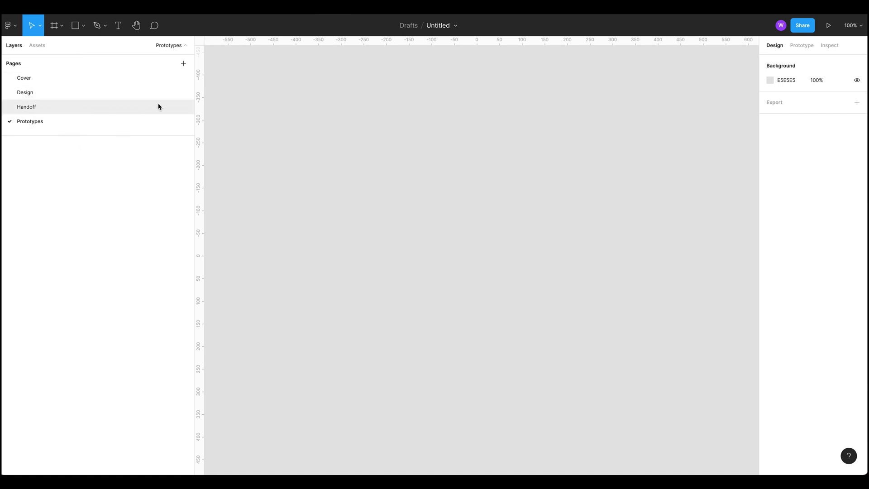
# Add a fifth page named Sandbox.
pyautogui.click(182, 64)
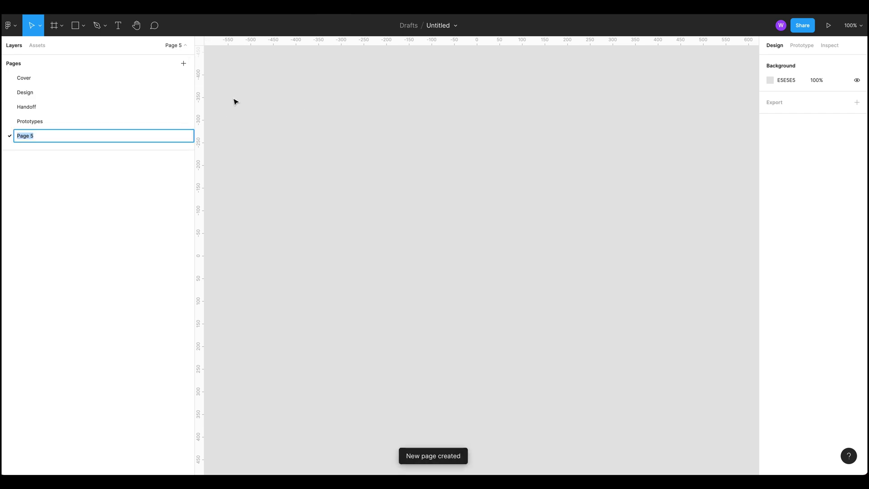
pyautogui.write('Sandbox')
pyautogui.press('Return')
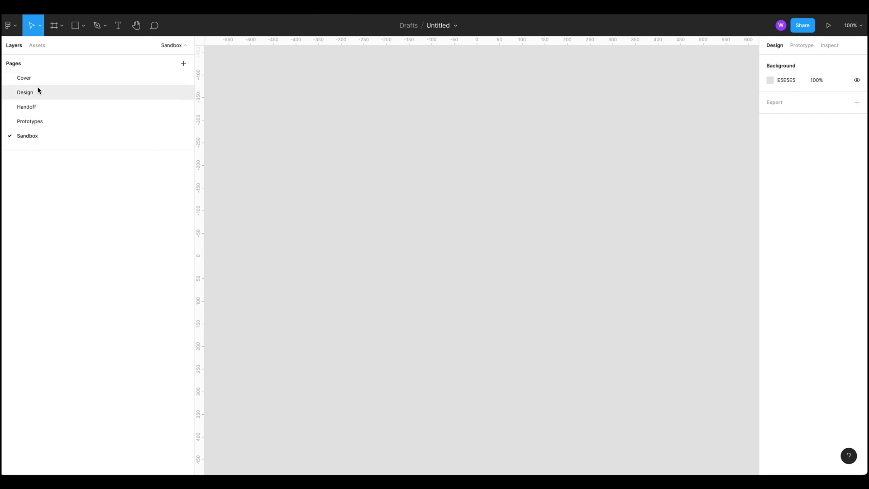
# Add a sixth page named Components.
pyautogui.click(183, 65)
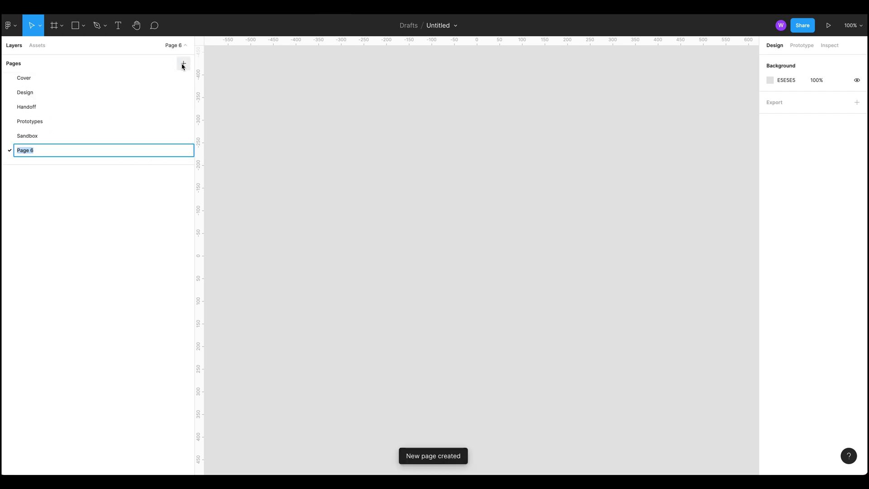
pyautogui.write('Components')
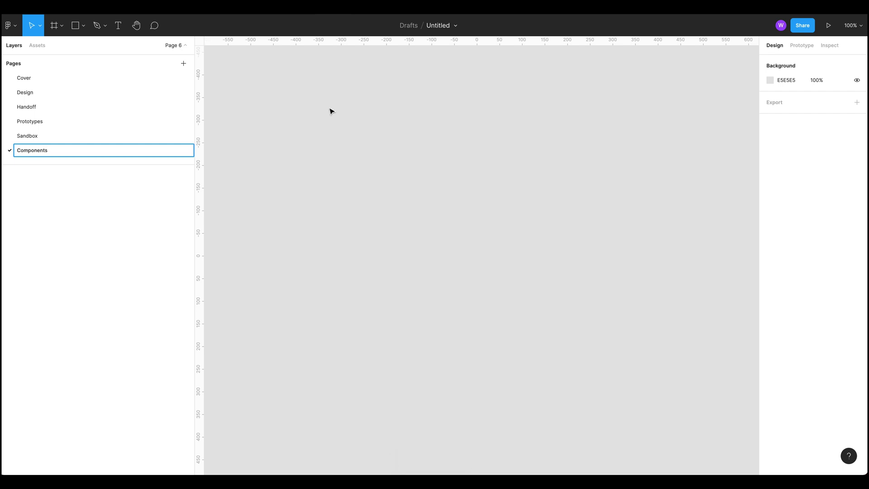
pyautogui.click(437, 221)
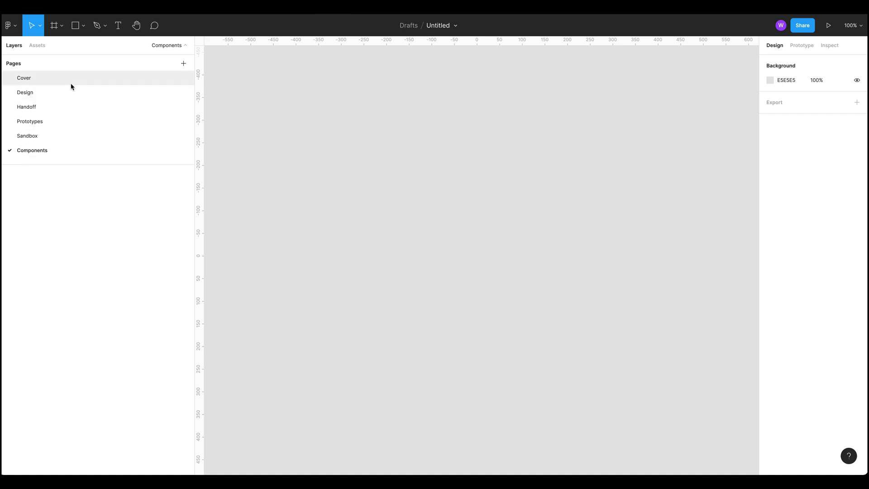
# Add a divider page between Prototypes and Sandbox, named with a row of dashes (--------------------).
pyautogui.click(184, 64)
pyautogui.press('Return')
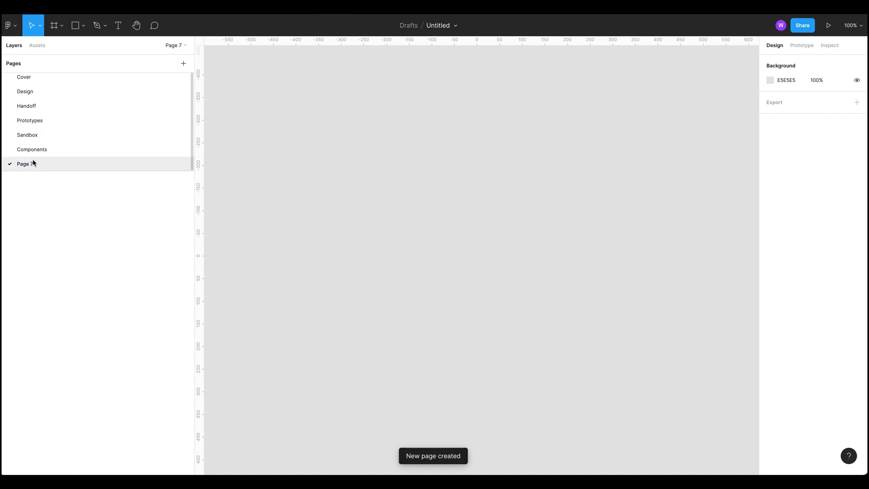
pyautogui.moveTo(33, 163); pyautogui.dragTo(37, 135)
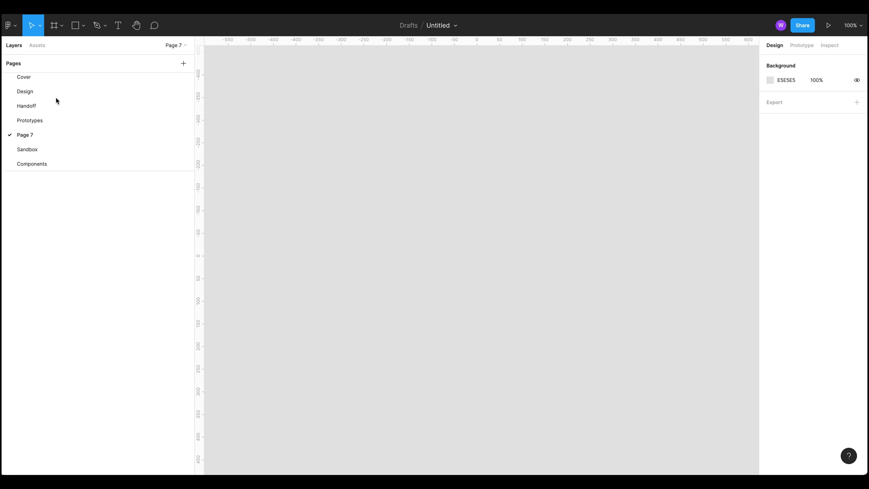
pyautogui.doubleClick(28, 135)
pyautogui.write('--------------------')
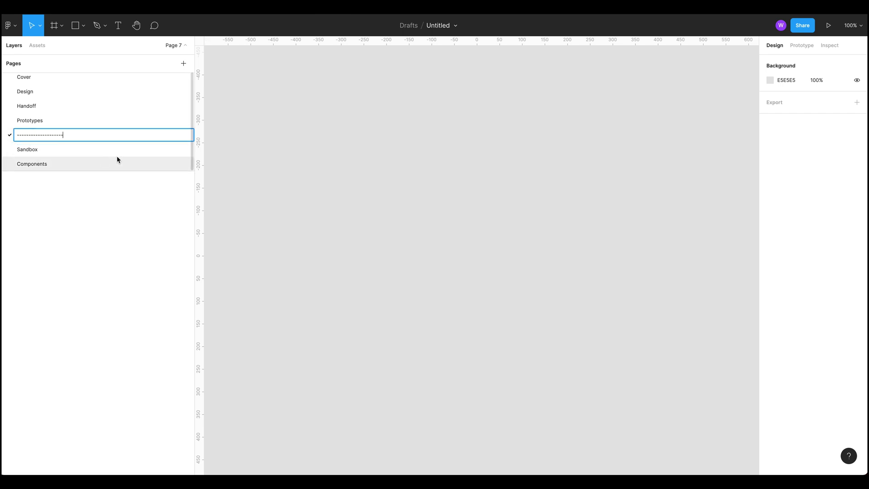
pyautogui.press('Return')
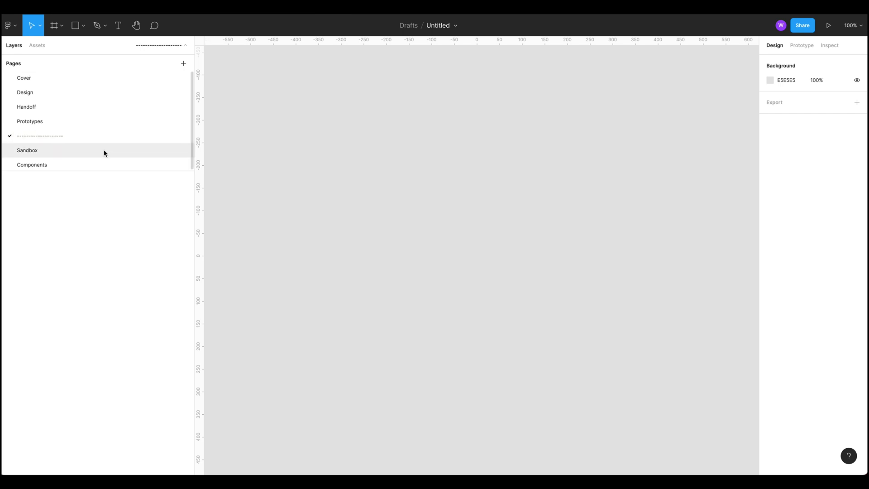
# Add a second divider page between Cover and Design, named with the same row of dashes.
pyautogui.click(183, 62)
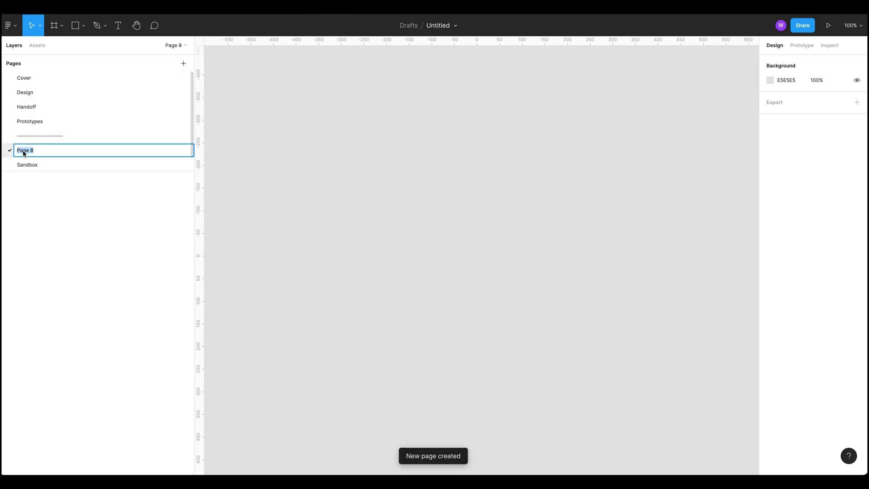
pyautogui.click(112, 199)
pyautogui.moveTo(40, 155); pyautogui.dragTo(46, 90)
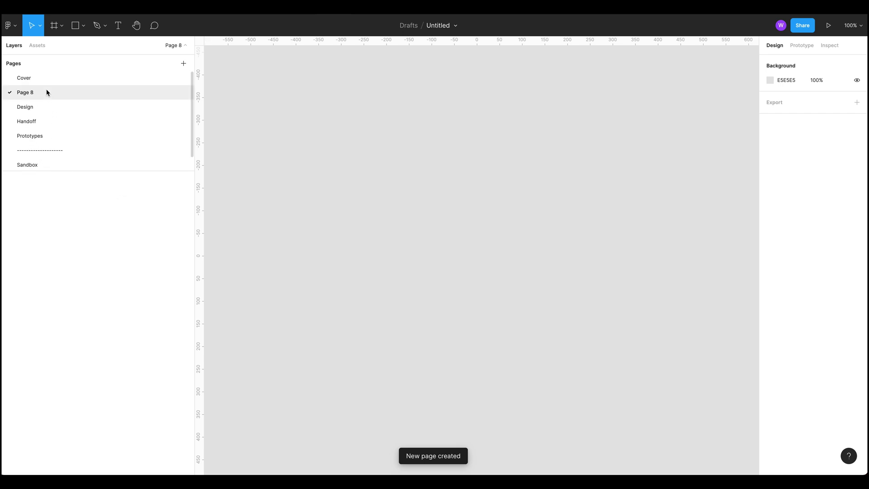
pyautogui.doubleClick(30, 96)
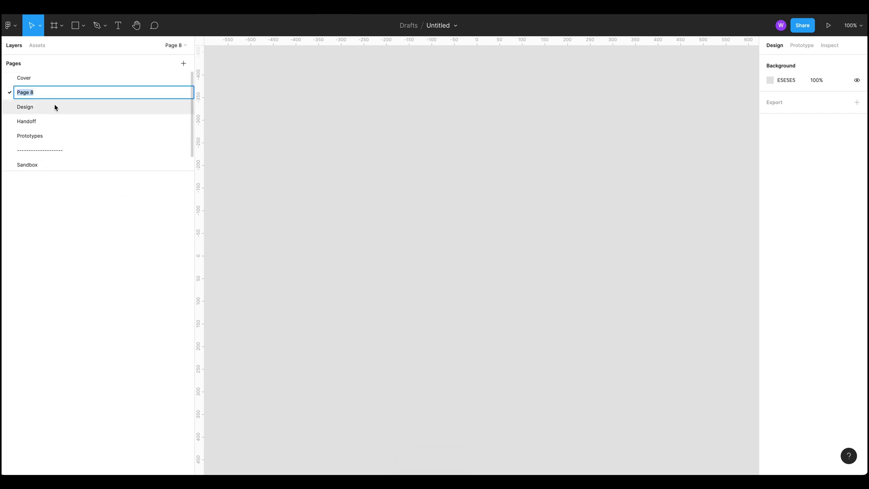
pyautogui.write('--------------------')
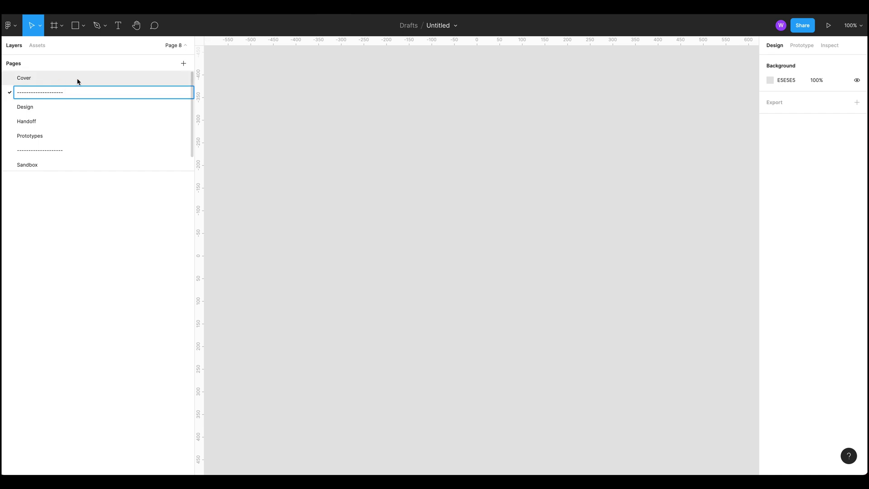
pyautogui.click(126, 236)
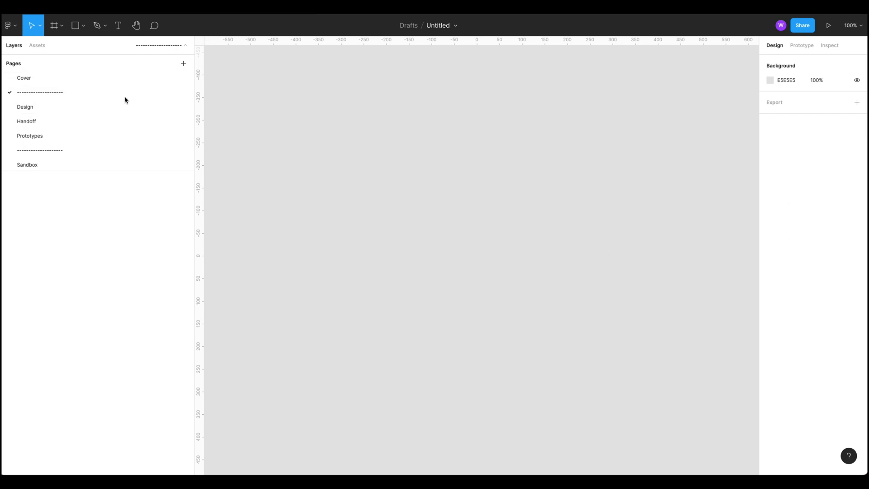
# Rename the Cover page as "📌 Cover" and the Design page as "⭐ Design".
pyautogui.doubleClick(25, 78)
pyautogui.write('📌 Cover')
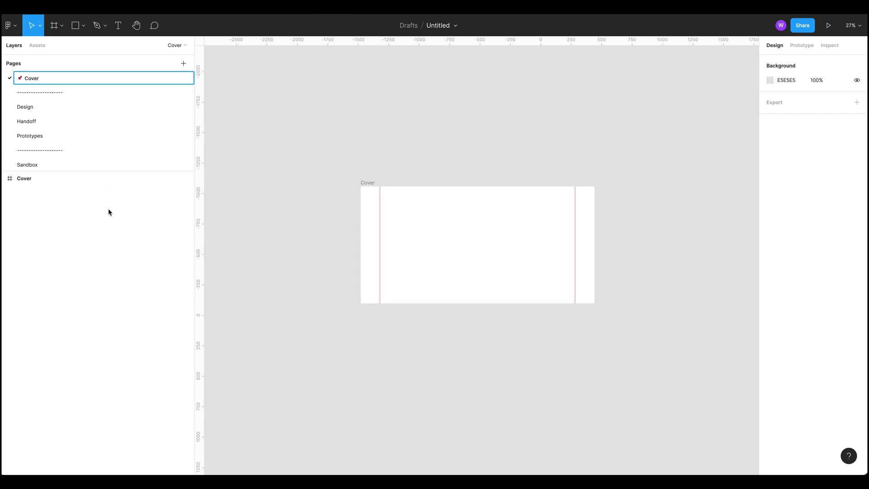
pyautogui.press('Return')
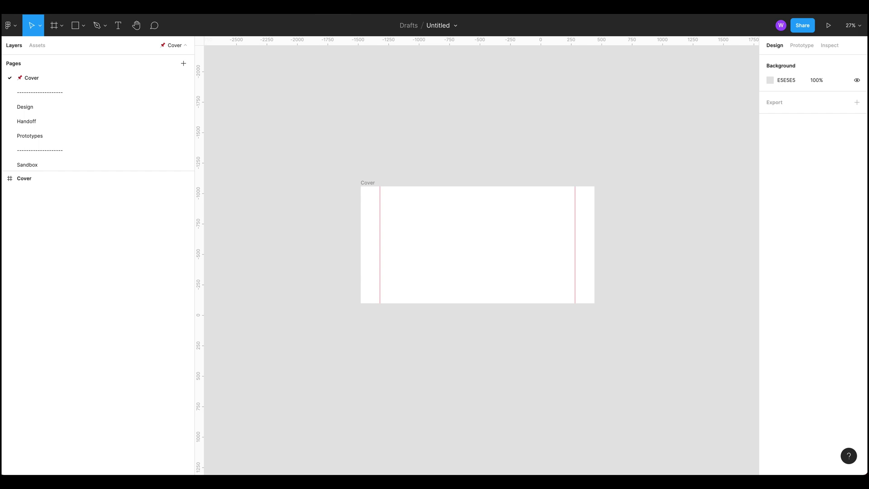
pyautogui.doubleClick(36, 108)
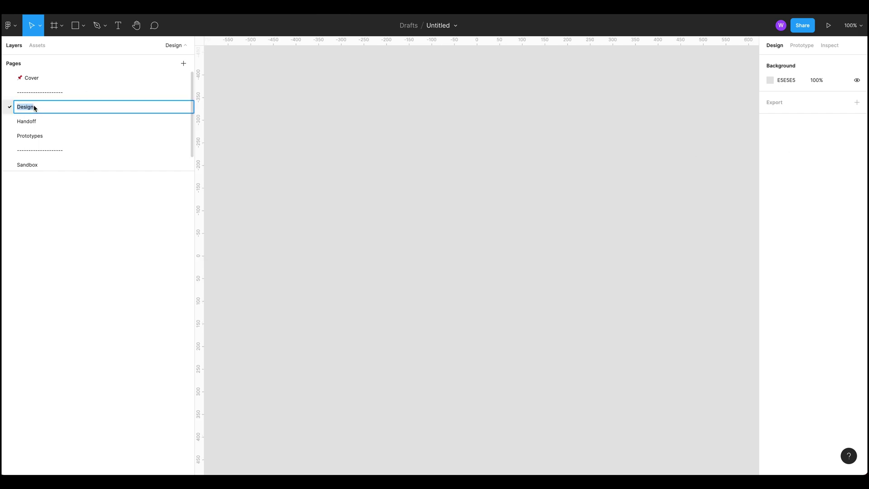
pyautogui.write('⭐ Design')
pyautogui.press('Return')
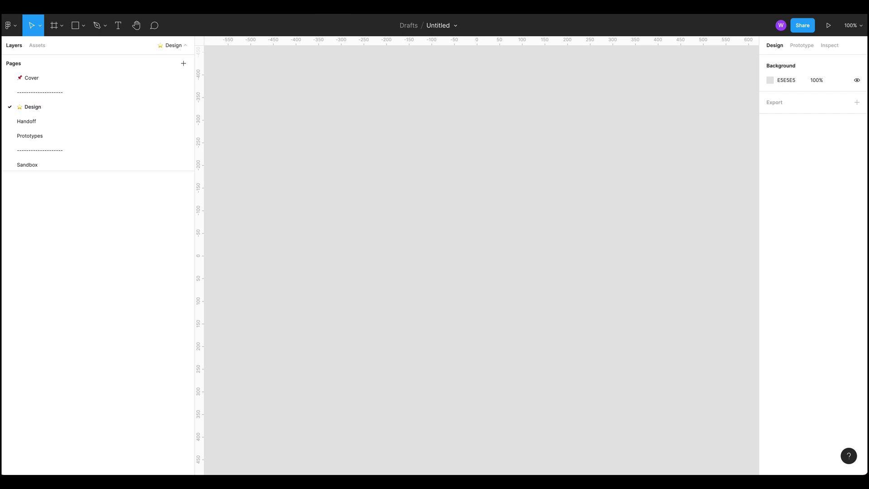
# Rename the Handoff page as "✋ Handoff" and the Prototypes page as "🎞 Prototype".
pyautogui.doubleClick(39, 123)
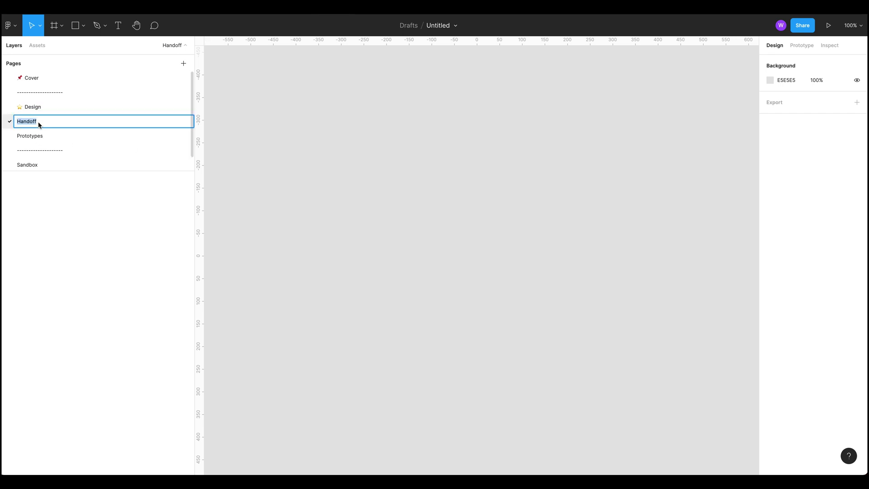
pyautogui.write('✋ Handoff')
pyautogui.press('Return')
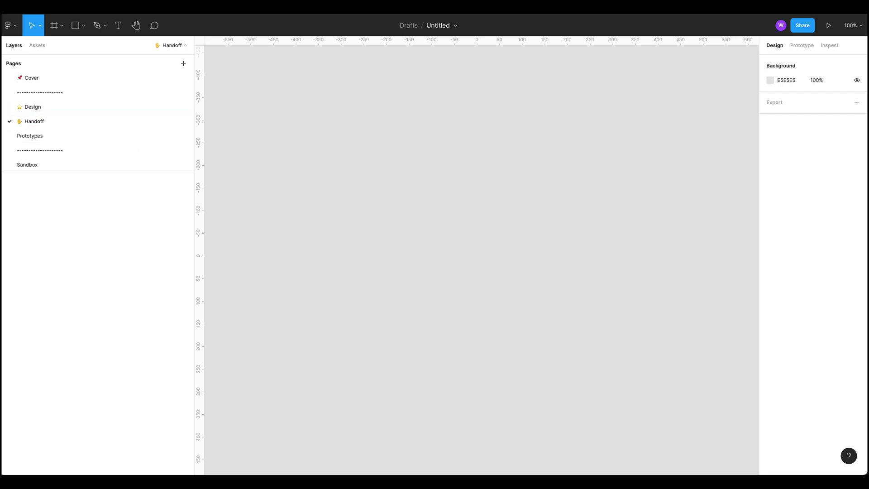
pyautogui.doubleClick(43, 141)
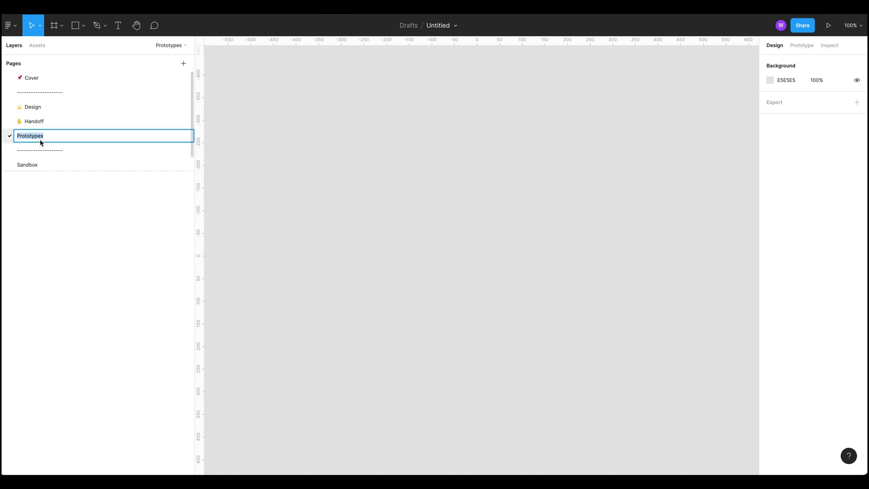
pyautogui.write('🎞 Prototype')
pyautogui.press('Return')
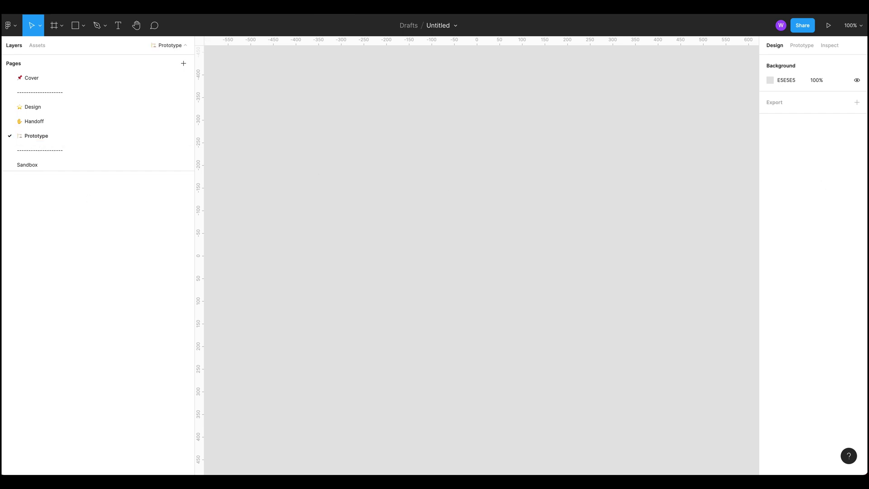
# Rename the Sandbox page as "🚧 Sandbox" and the Components page as "🍄 Components", enlarging the page list to show all pages.
pyautogui.doubleClick(35, 166)
pyautogui.write('🚧 Sandbox')
pyautogui.press('Return')
pyautogui.moveTo(91, 171); pyautogui.dragTo(93, 203)
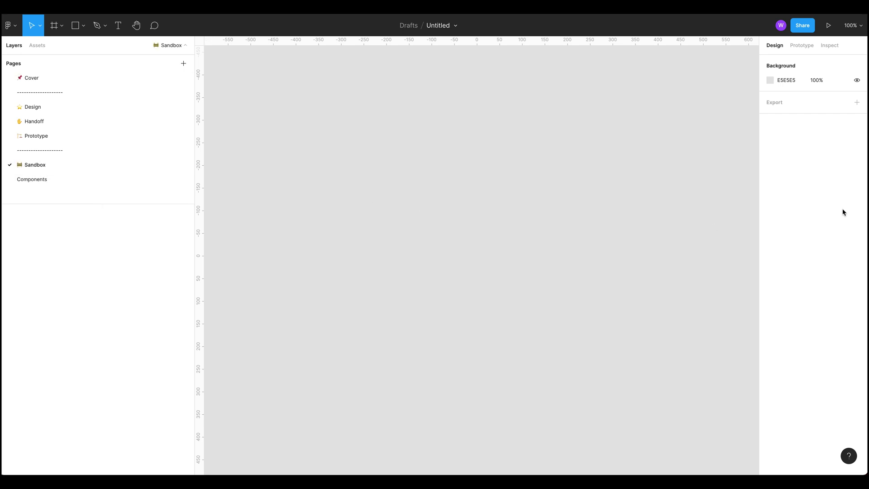
pyautogui.doubleClick(45, 178)
pyautogui.write('🍄 Components')
pyautogui.press('Return')
pyautogui.hscroll(-2, 597, 241)
pyautogui.scroll(1, 597, 241)
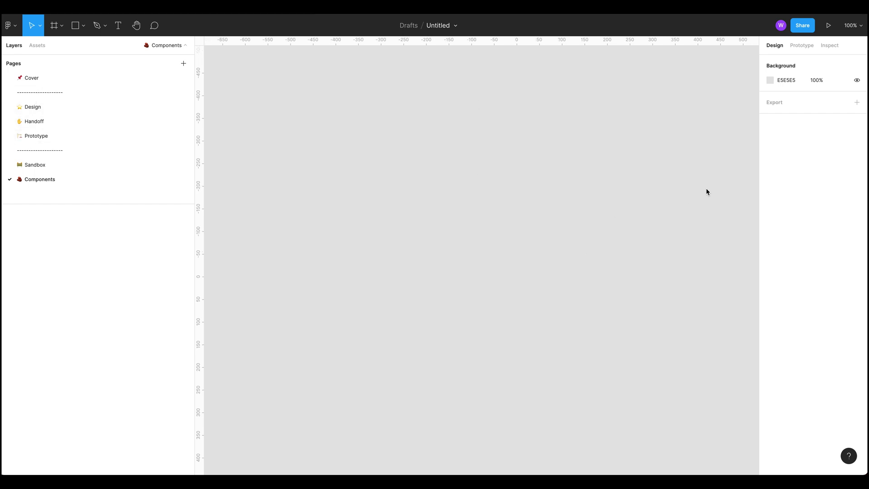
# On the Cover page, add a text layer reading "Quicklinks:" at font size 42 below the cover frame.
pyautogui.click(32, 82)
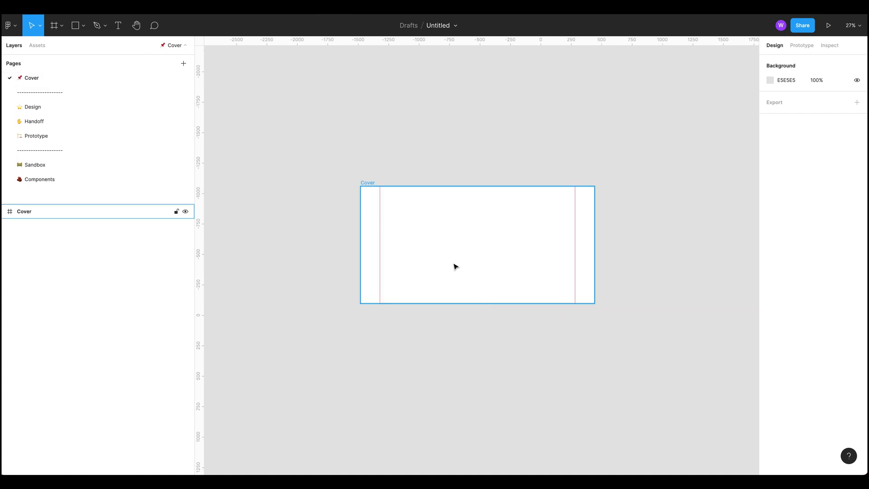
pyautogui.press('t')
pyautogui.click(402, 345)
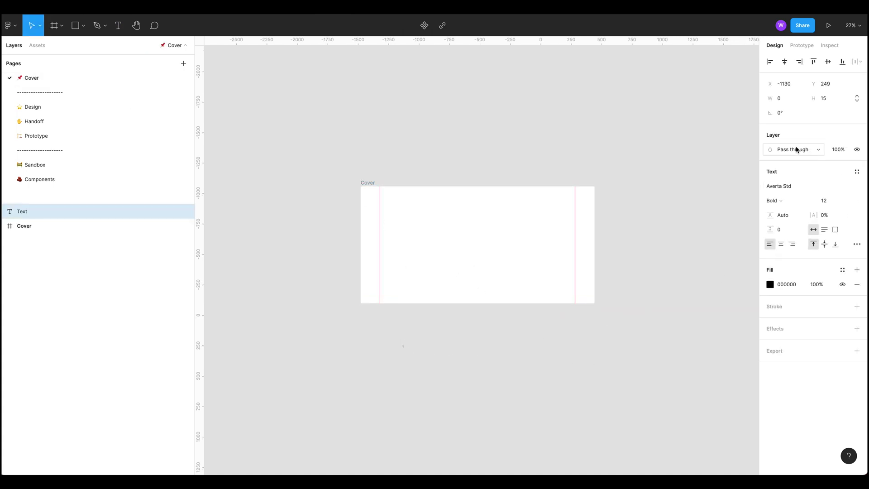
pyautogui.click(821, 204)
pyautogui.write('42')
pyautogui.press('Return')
pyautogui.write('T')
pyautogui.press('BackSpace')
pyautogui.write('Quicklinisk')
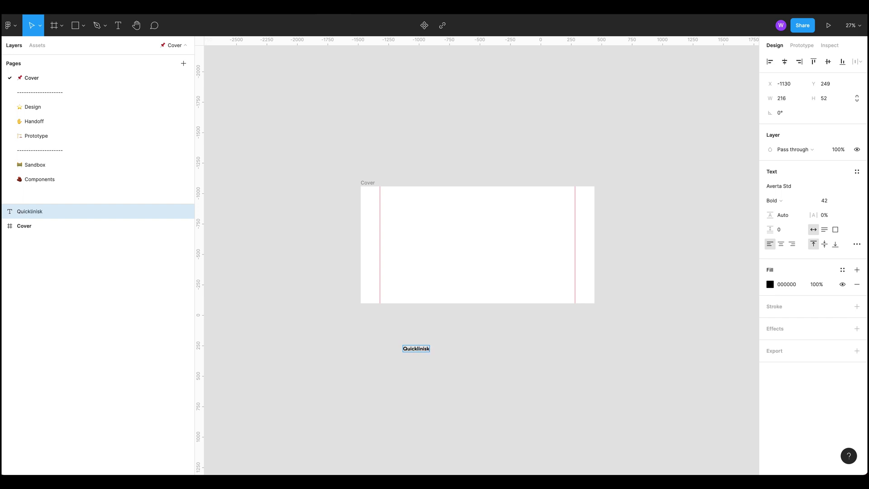
pyautogui.press('BackSpace')
pyautogui.press('BackSpace')
pyautogui.write('ks')
# Place the Quicklinks: heading inside the cover frame with a duplicate just below it at font size 34.
pyautogui.moveTo(416, 351); pyautogui.dragTo(403, 268)
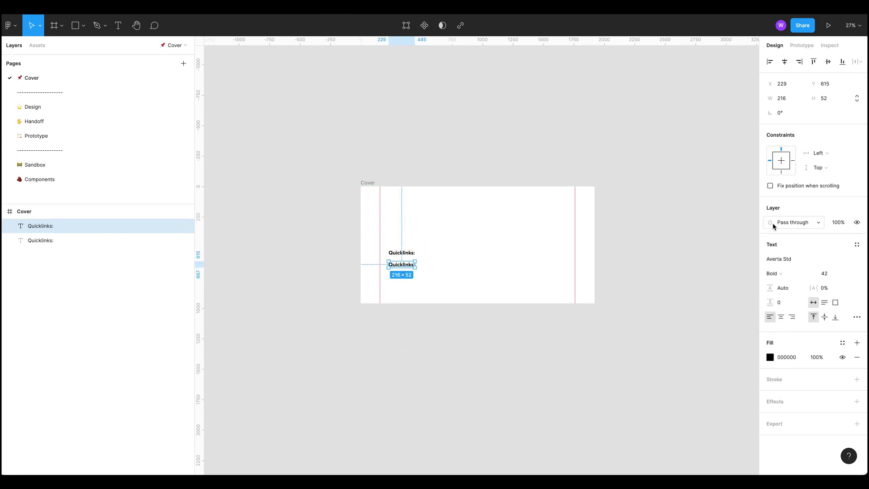
pyautogui.click(825, 273)
pyautogui.write('34')
pyautogui.press('Return')
pyautogui.scroll(5, 538, 282)
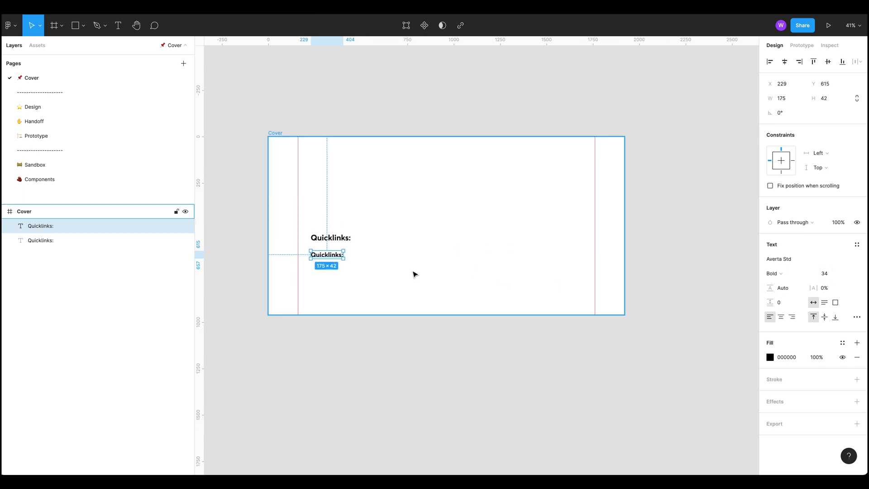
# Replace the text of the smaller copy with "Design | Handoff | Prototypes".
pyautogui.doubleClick(328, 257)
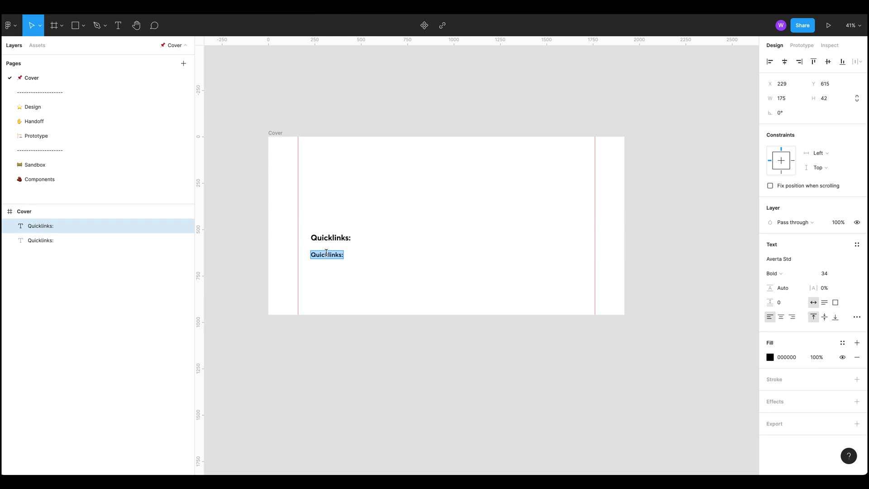
pyautogui.write('Design | Handoff')
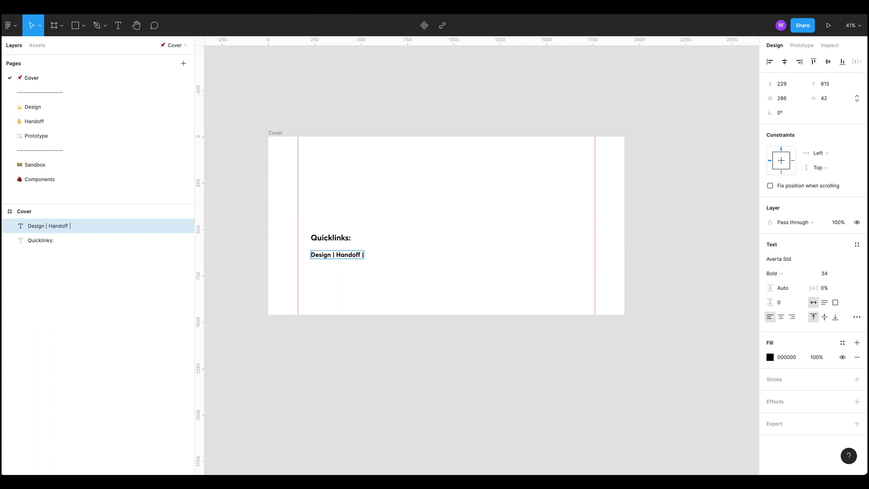
pyautogui.write(' | Protr')
pyautogui.press('BackSpace')
pyautogui.write('otpe')
pyautogui.press('BackSpace')
pyautogui.press('BackSpace')
pyautogui.press('BackSpace')
pyautogui.write('ypes')
pyautogui.press('Escape')
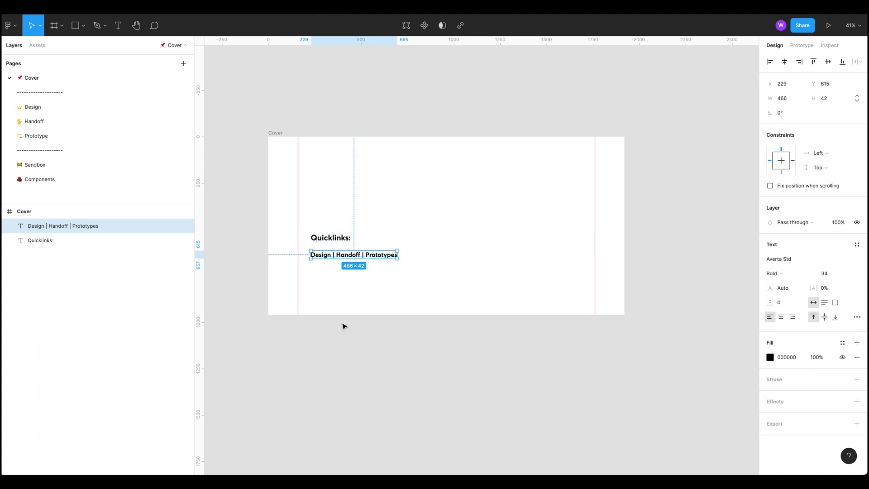
# Copy the link to the Design page and apply it as a hyperlink to the word Design in the quicklinks line.
pyautogui.rightClick(29, 111)
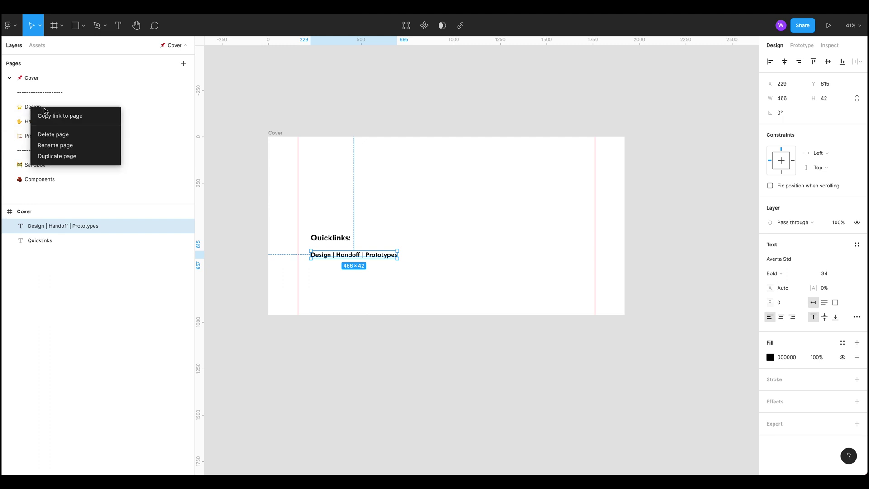
pyautogui.click(51, 116)
pyautogui.click(370, 302)
pyautogui.doubleClick(323, 254)
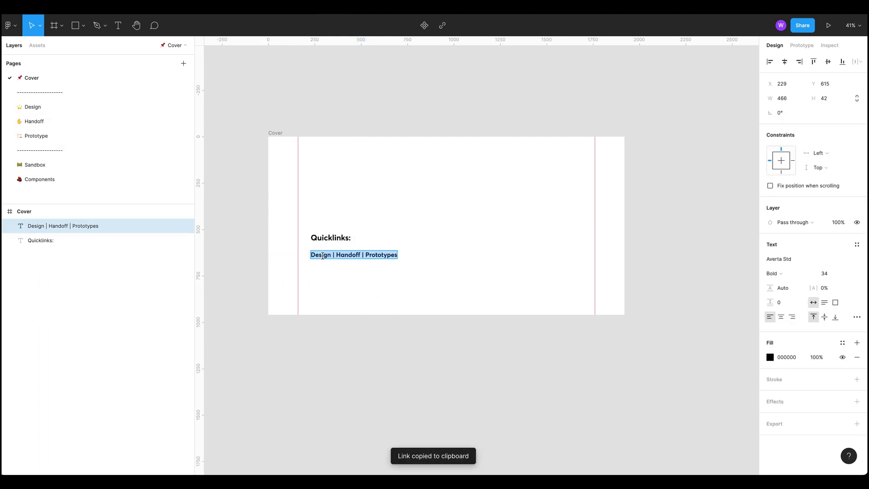
pyautogui.click(322, 255)
pyautogui.doubleClick(330, 255)
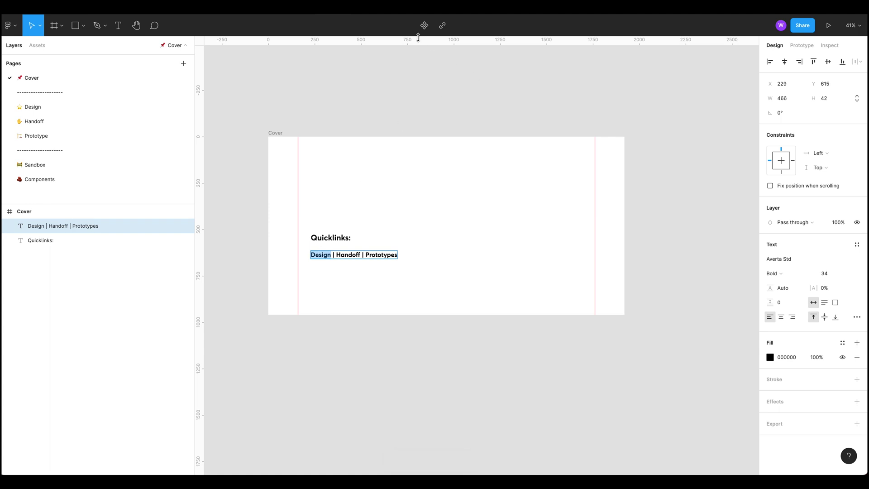
pyautogui.click(442, 28)
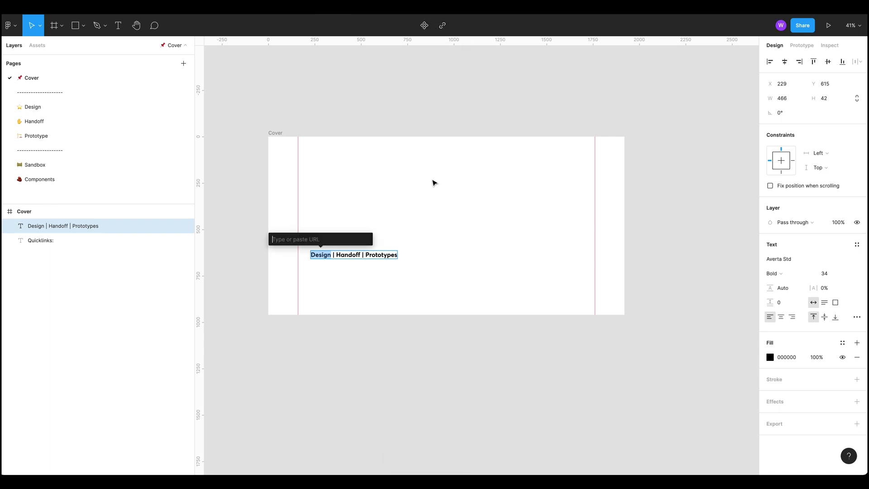
pyautogui.hotkey('ctrl', 'v')
pyautogui.press('Return')
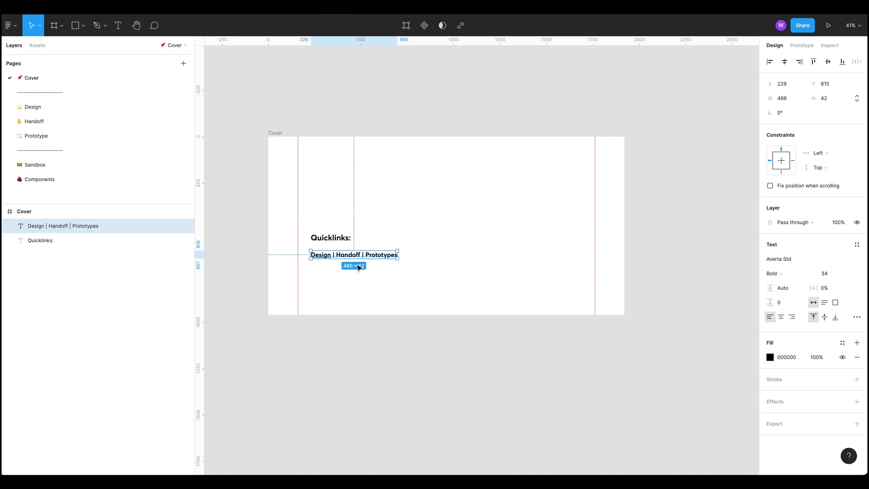
# Copy the link to the Handoff page and apply it as a hyperlink to the word Handoff in the quicklinks line.
pyautogui.doubleClick(351, 255)
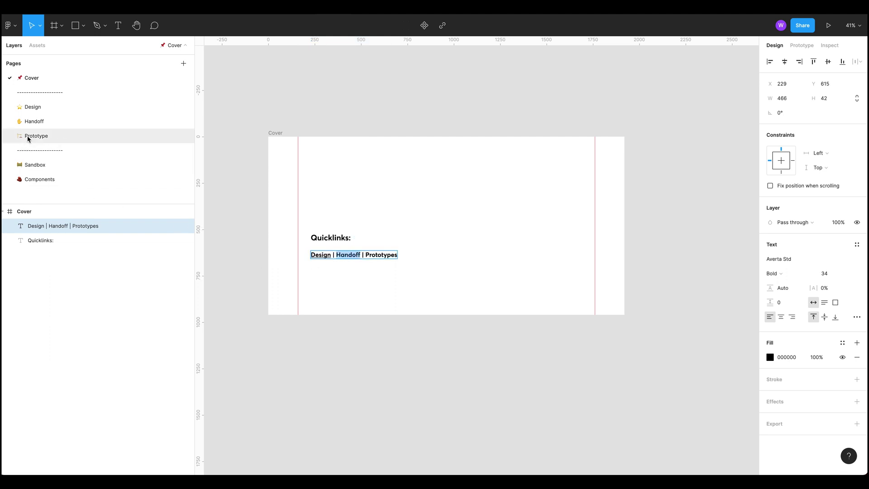
pyautogui.rightClick(34, 121)
pyautogui.click(64, 127)
pyautogui.click(442, 25)
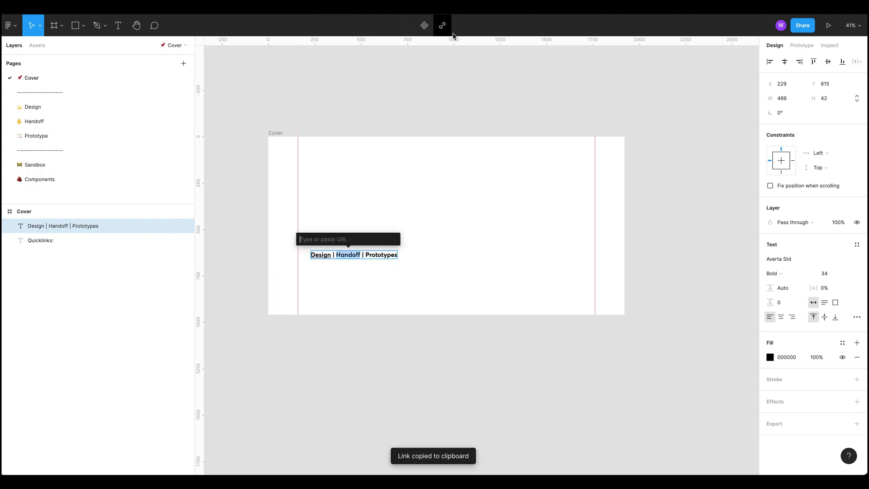
pyautogui.hotkey('ctrl', 'v')
pyautogui.press('Return')
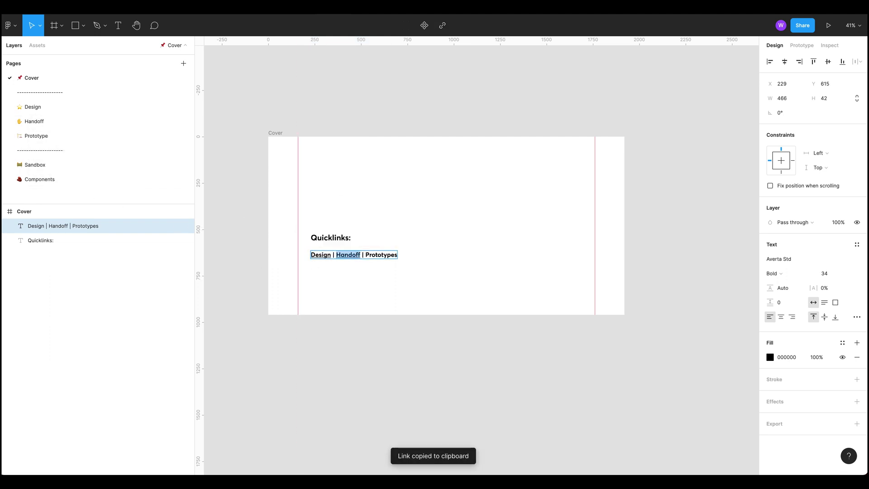
# Copy the link to the Prototype page and apply it as a hyperlink to the word Prototypes in the quicklinks line.
pyautogui.rightClick(39, 136)
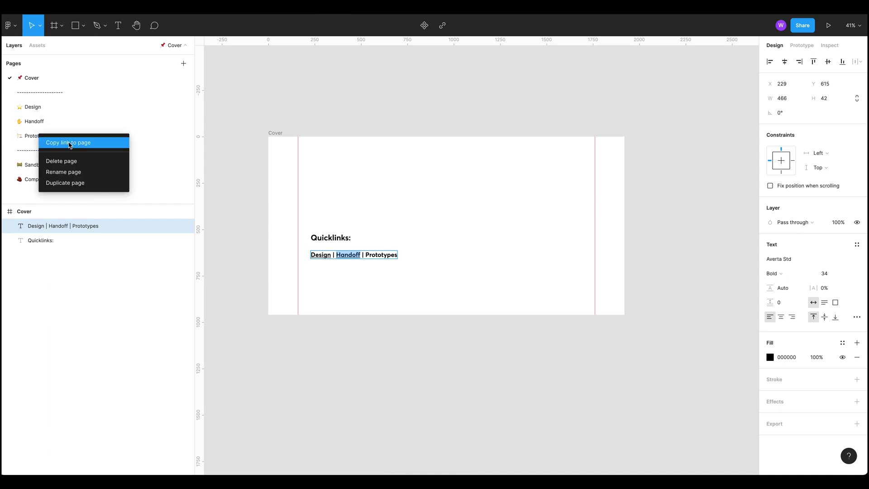
pyautogui.click(70, 143)
pyautogui.press('Escape')
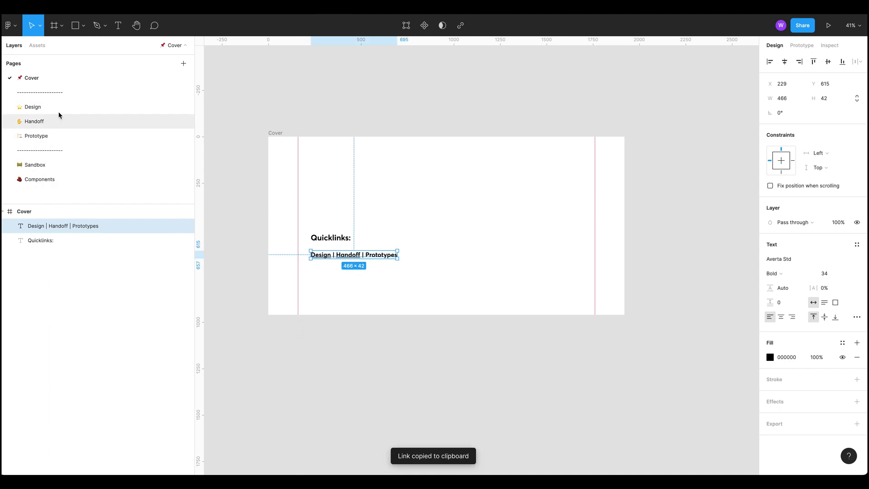
pyautogui.doubleClick(375, 254)
pyautogui.click(379, 255)
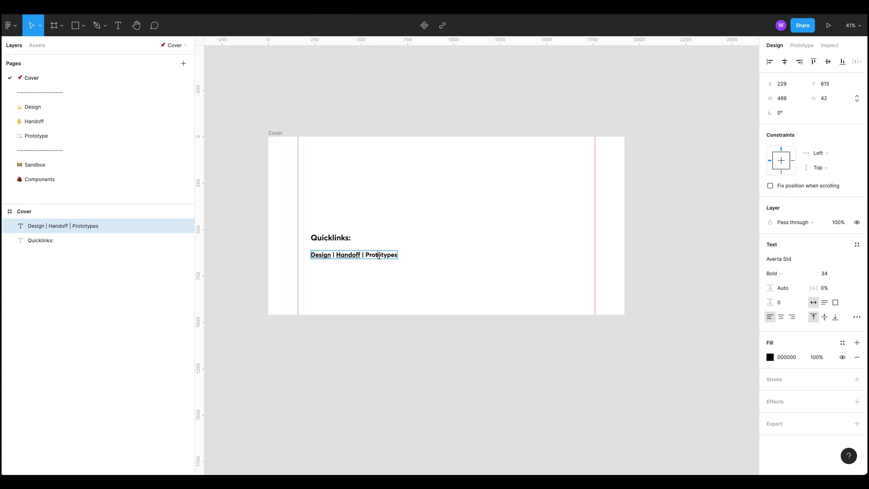
pyautogui.doubleClick(379, 255)
pyautogui.click(442, 24)
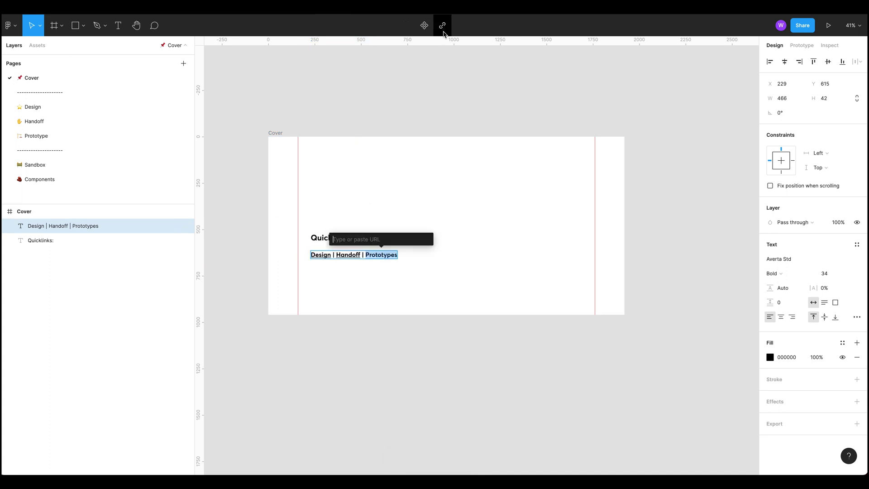
pyautogui.hotkey('ctrl', 'v')
pyautogui.press('Return')
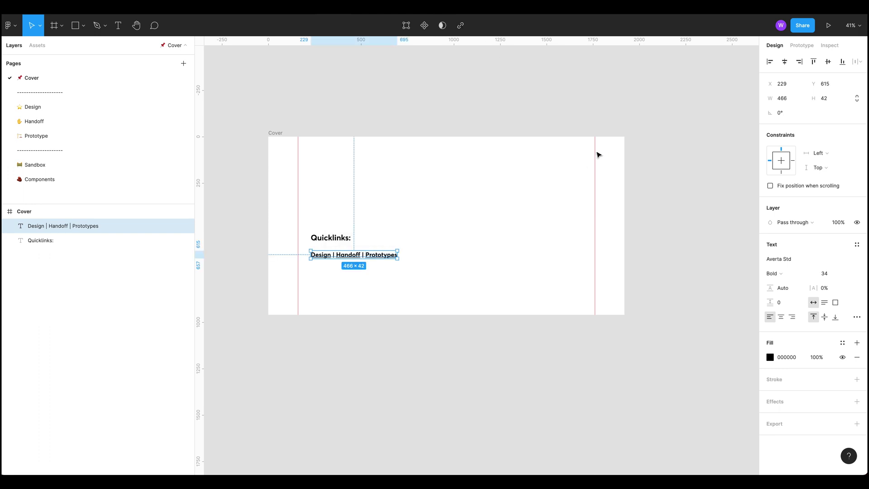
pyautogui.click(653, 252)
# Check the target of the Design quicklink and follow the Handoff quicklink to its page.
pyautogui.click(323, 257)
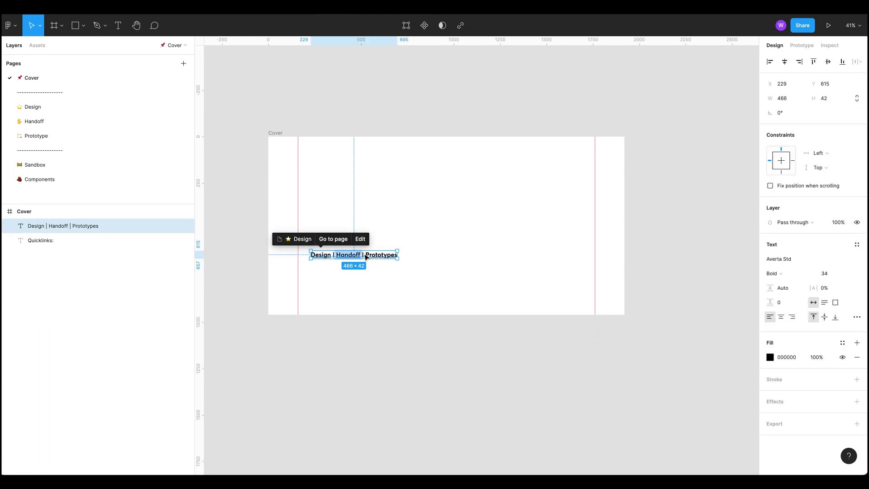
pyautogui.click(318, 273)
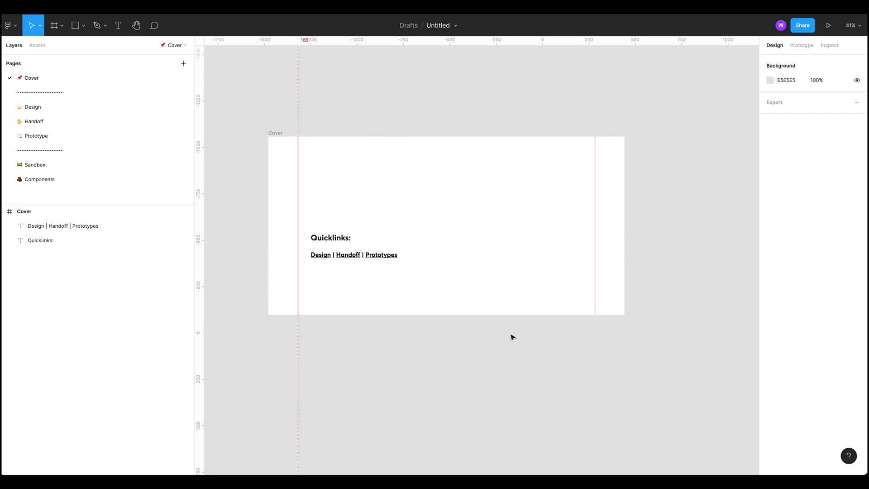
pyautogui.click(298, 155)
pyautogui.click(448, 230)
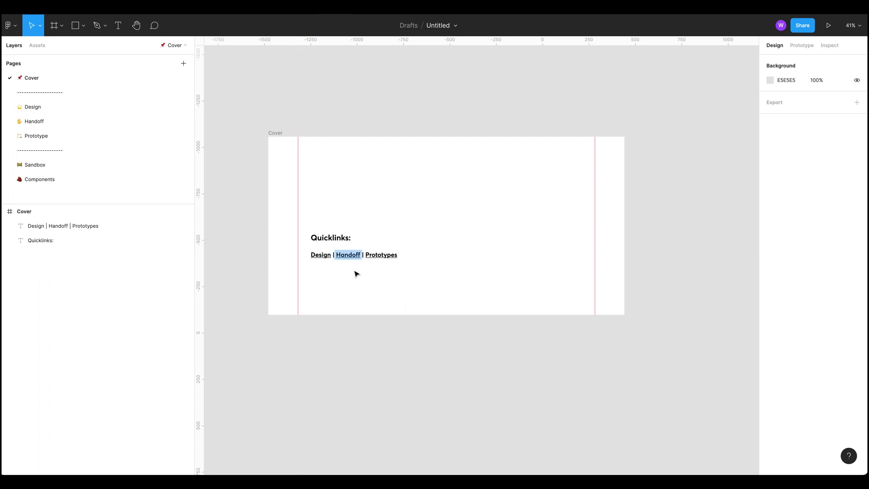
pyautogui.click(327, 256)
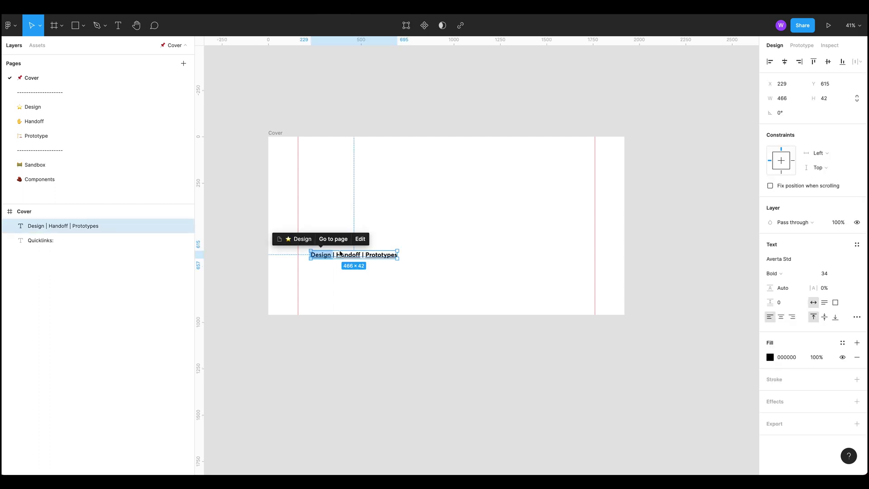
pyautogui.click(343, 288)
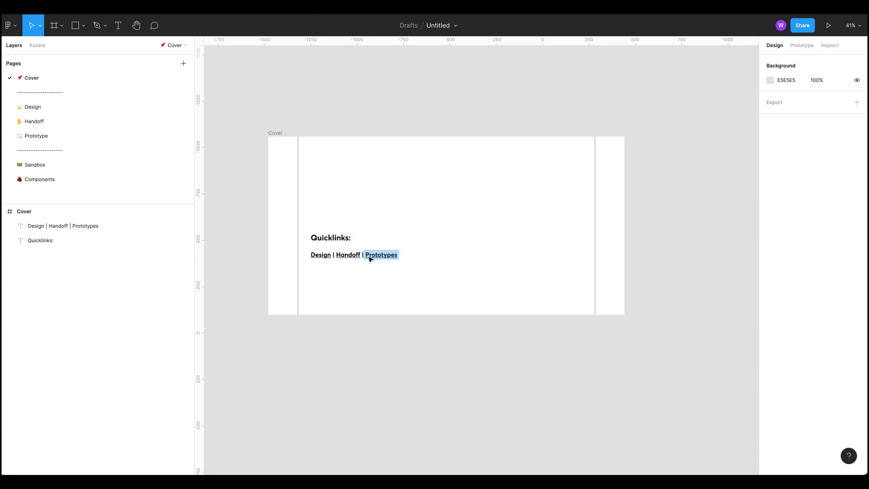
pyautogui.click(356, 255)
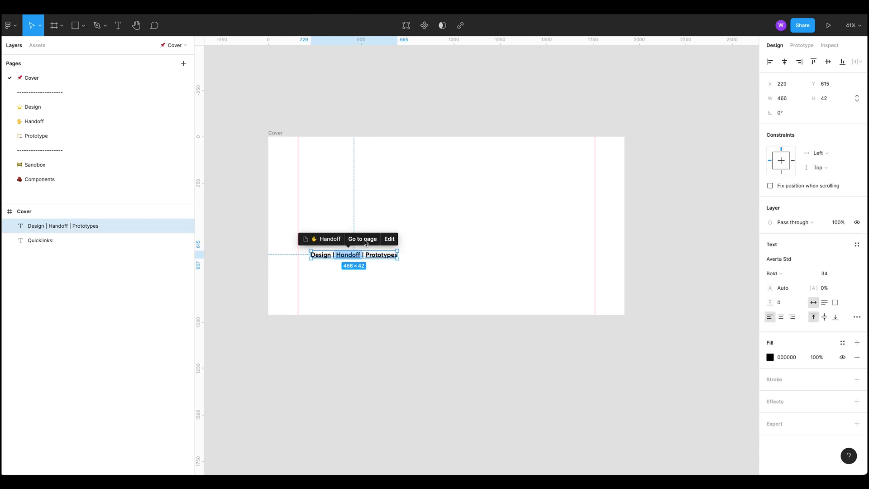
pyautogui.click(366, 243)
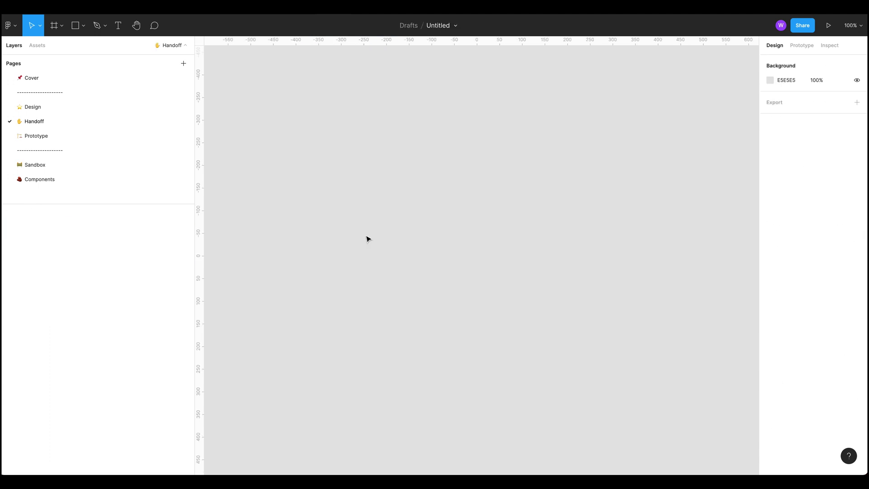